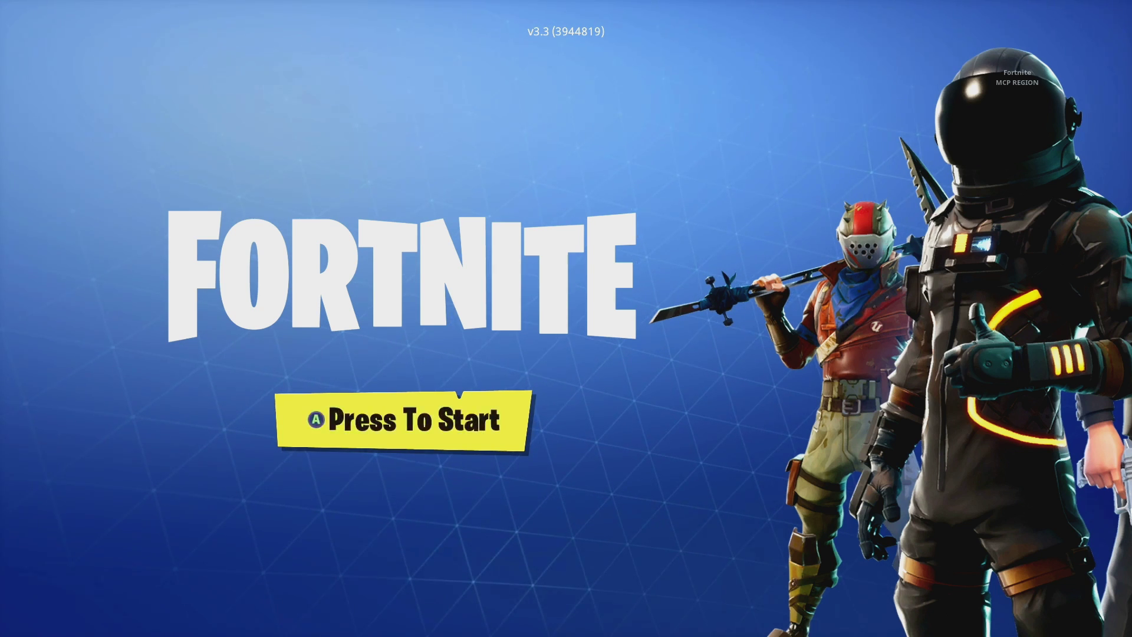
Step: Start Fortnite from the v3.3 title screen to begin logging in
key("Return")
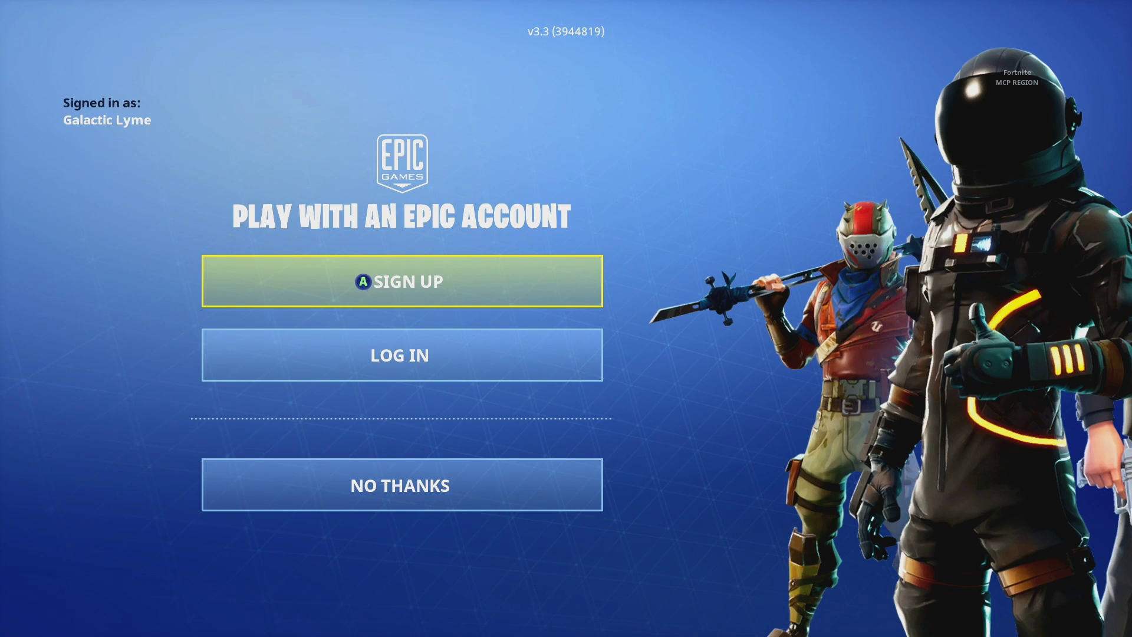
Step: Choose SIGN UP to create a new Epic account
key("Return")
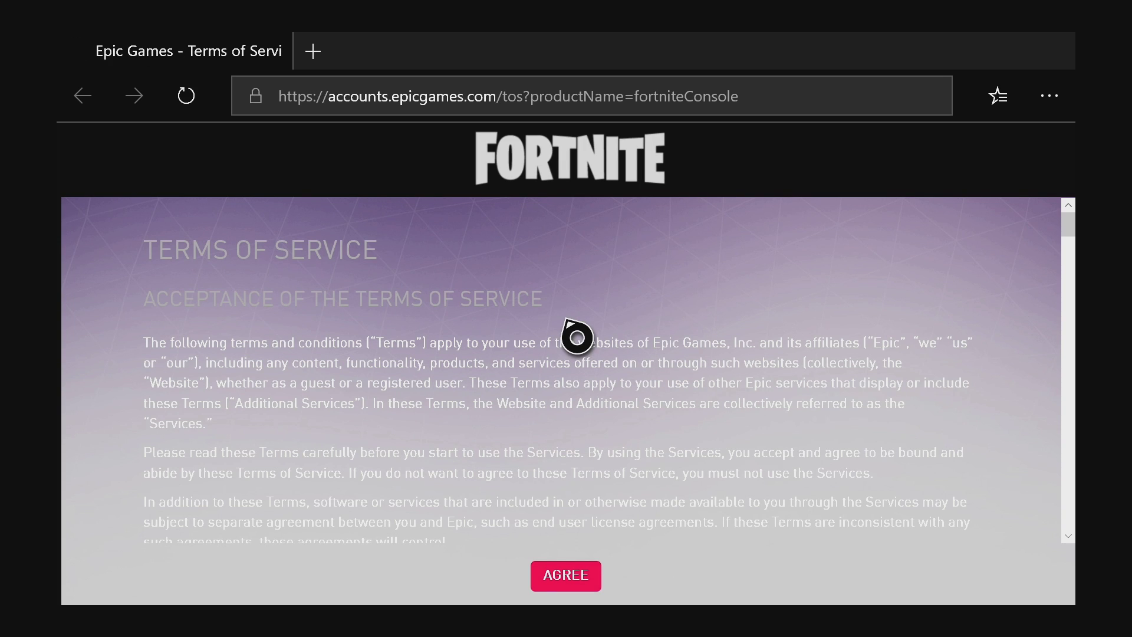
Step: Agree to the Epic Games Terms of Service, then abandon the Create Account form
scroll(577, 337, "down", 5)
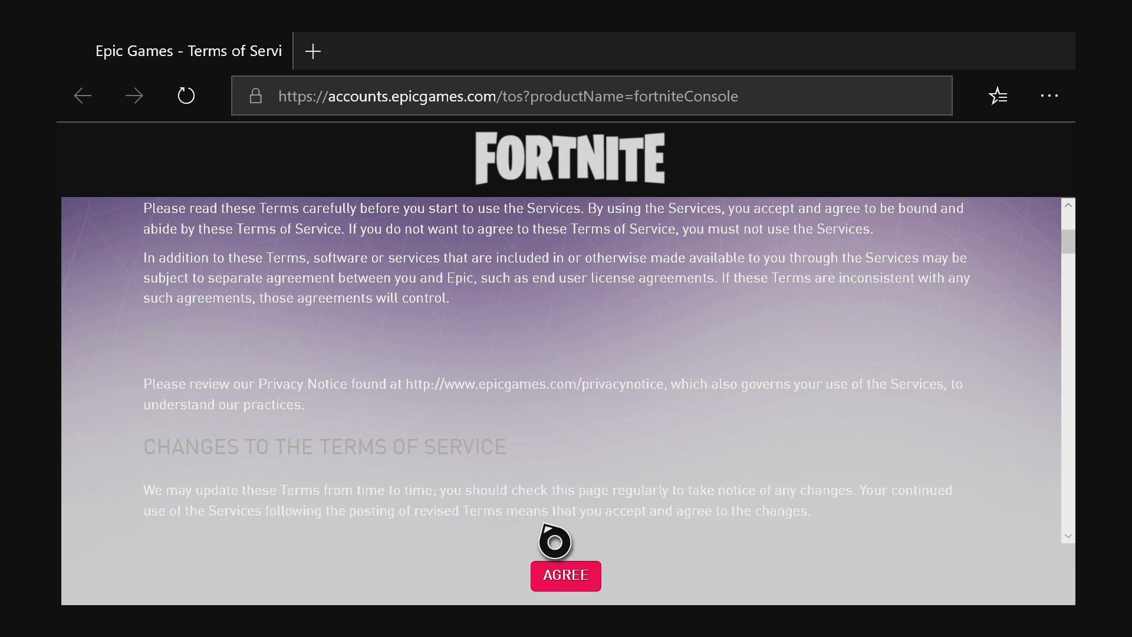
left_click(551, 585)
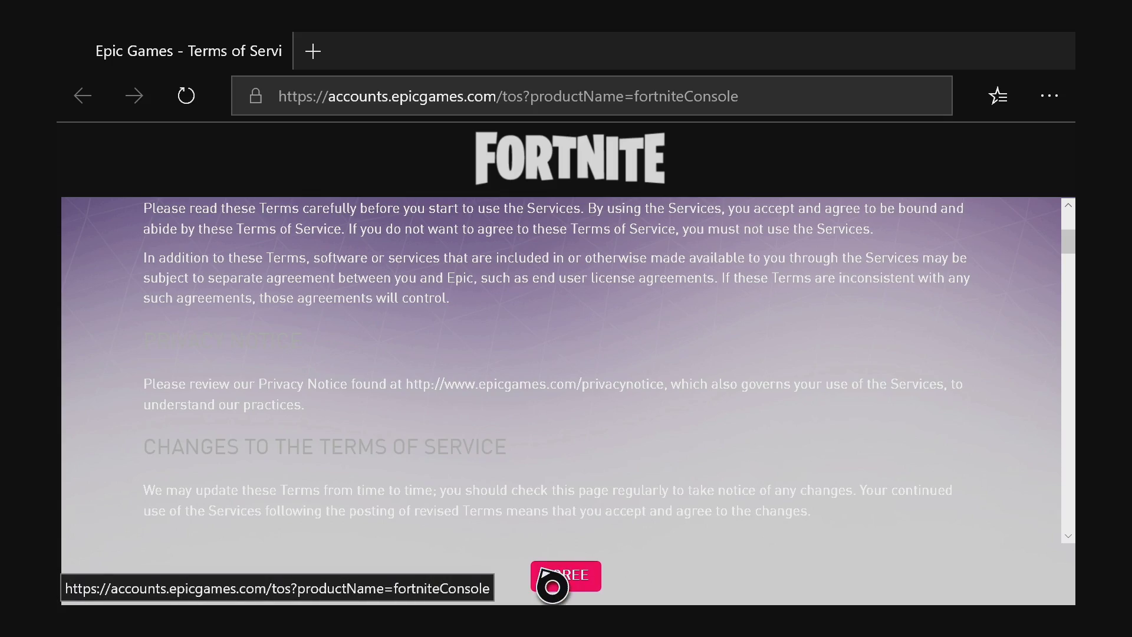
scroll(551, 530, "down", 20)
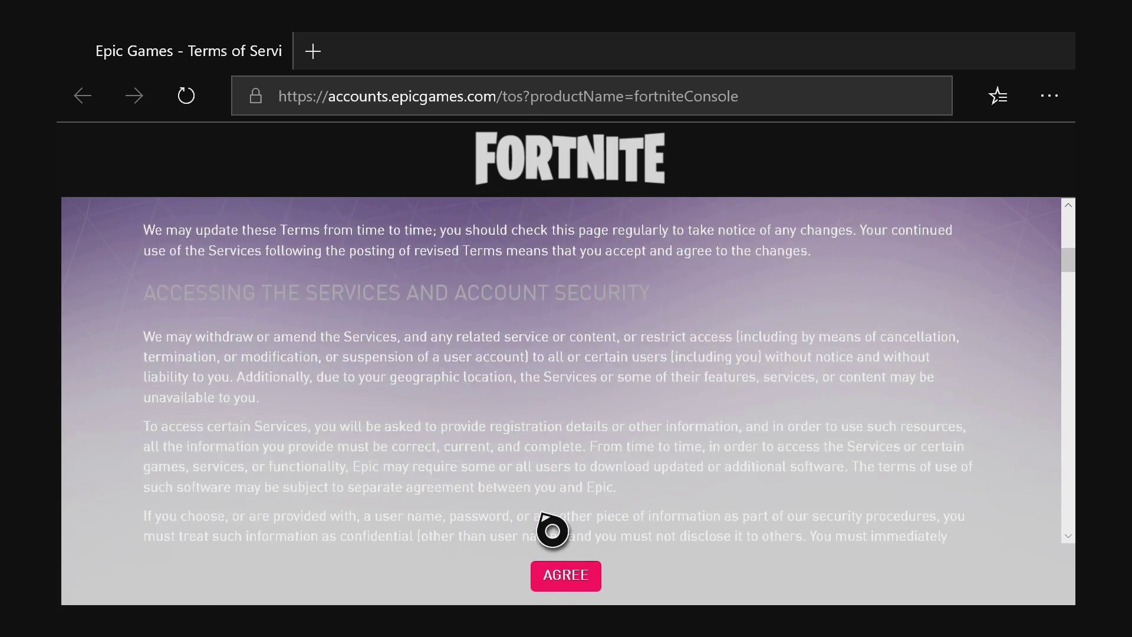
scroll(551, 530, "down", 5)
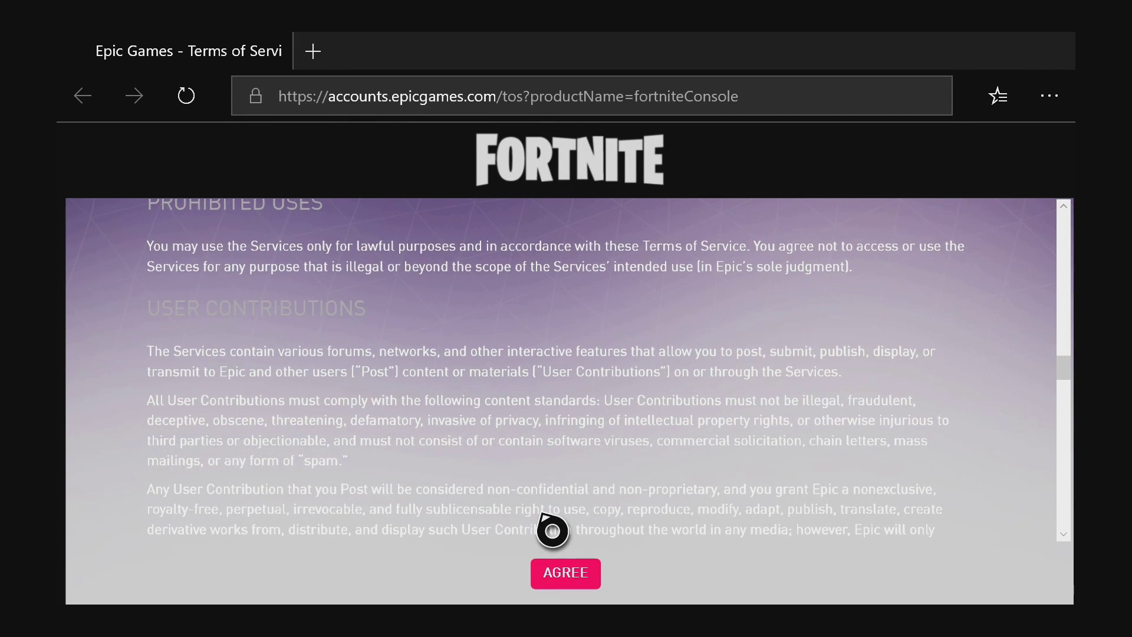
left_click(559, 592)
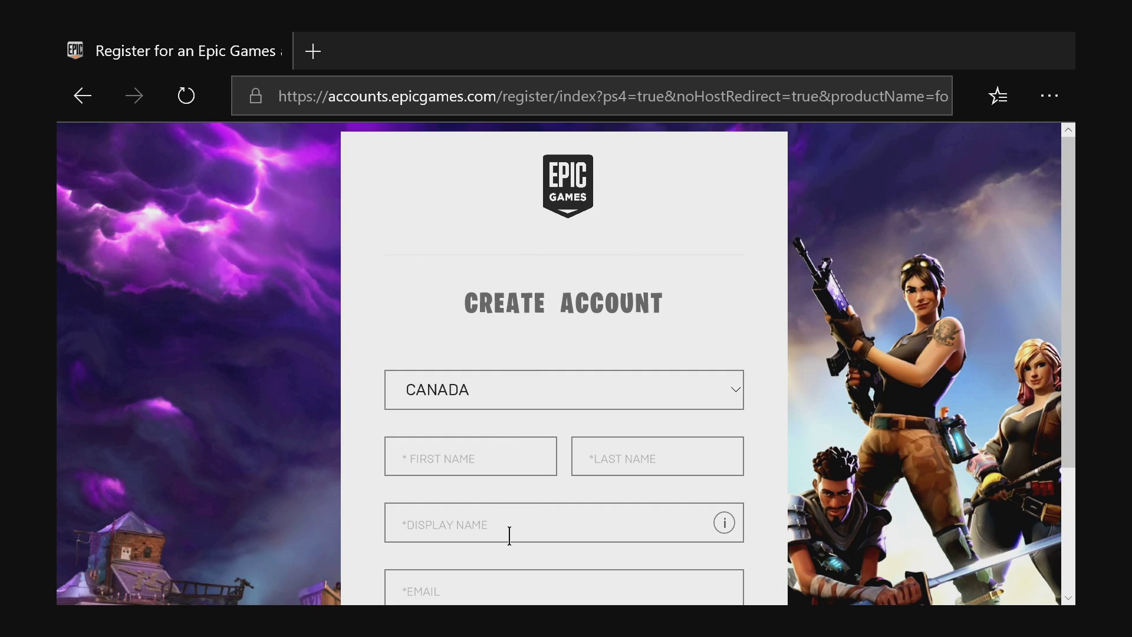
left_click(510, 602)
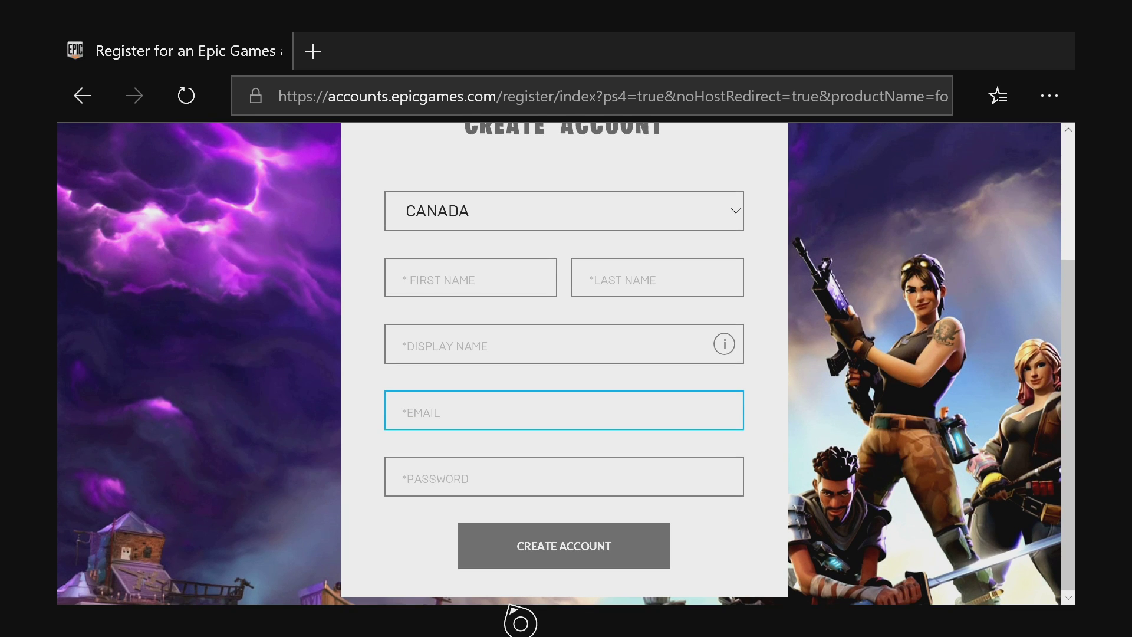
left_click(511, 607)
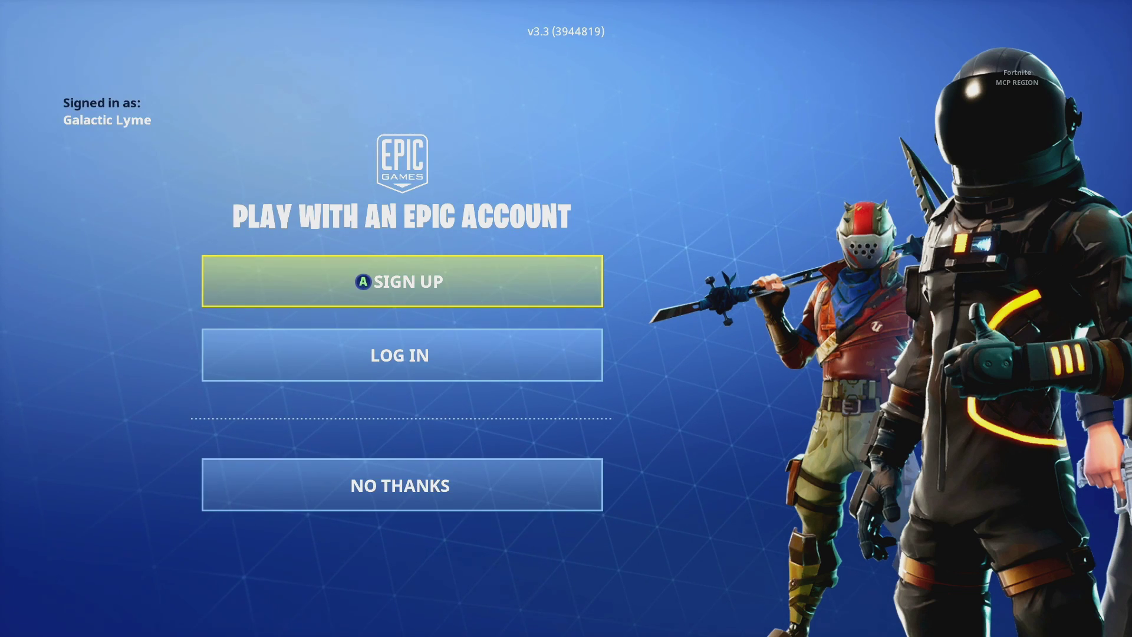
Step: Decline linking an Epic account and confirm with NO THANKS, PLAY FORTNITE
key("Down")
key("Down")
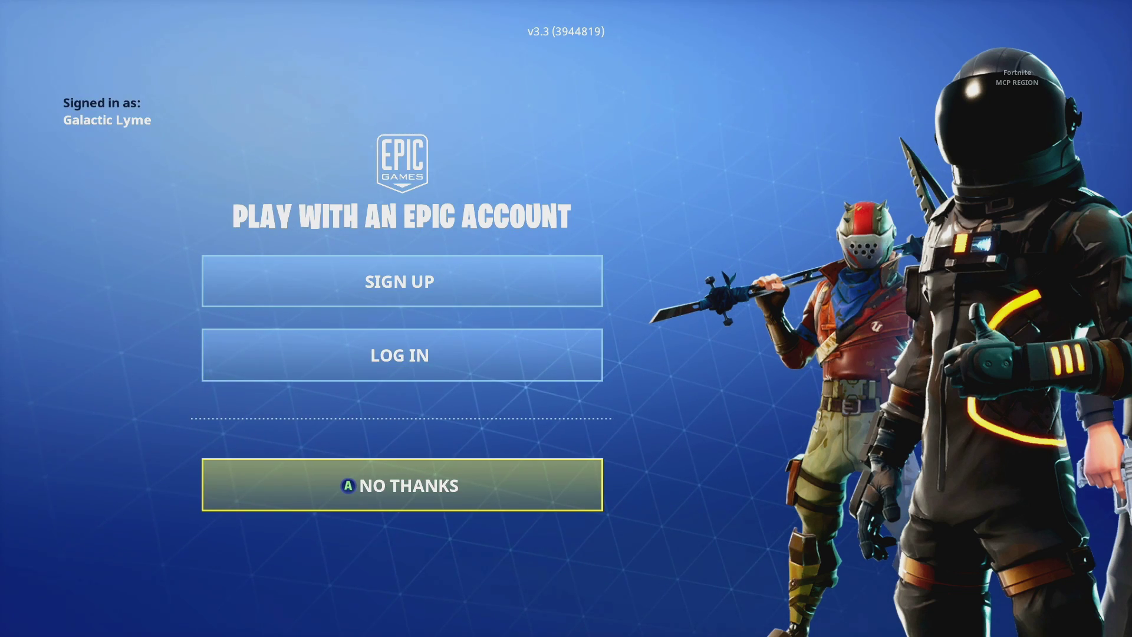
key("Return")
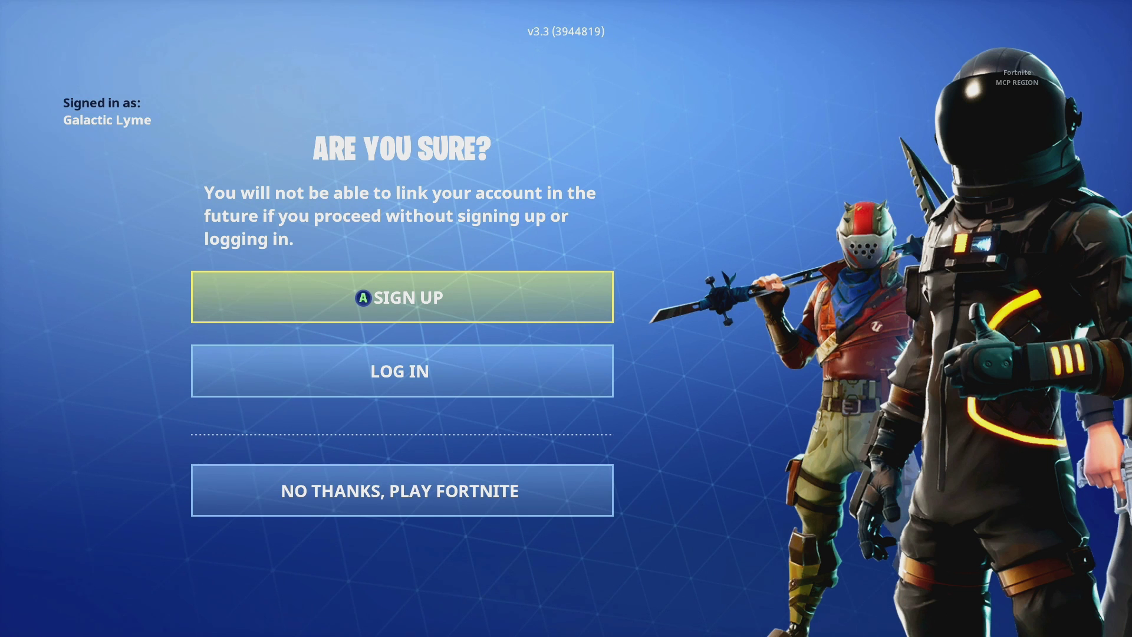
key("Down")
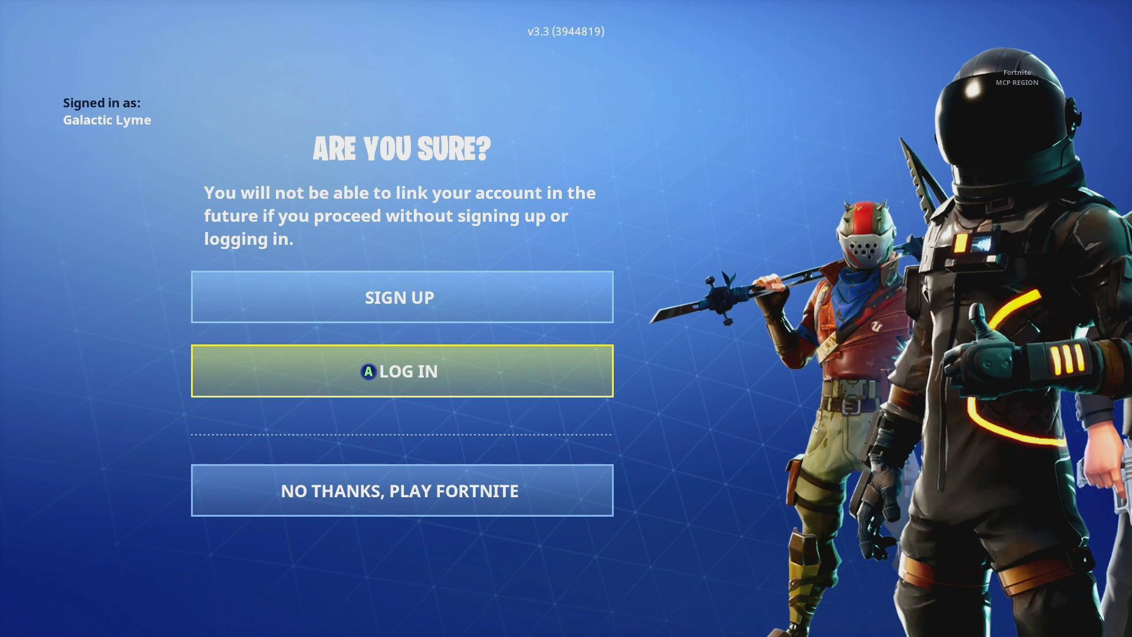
key("Down")
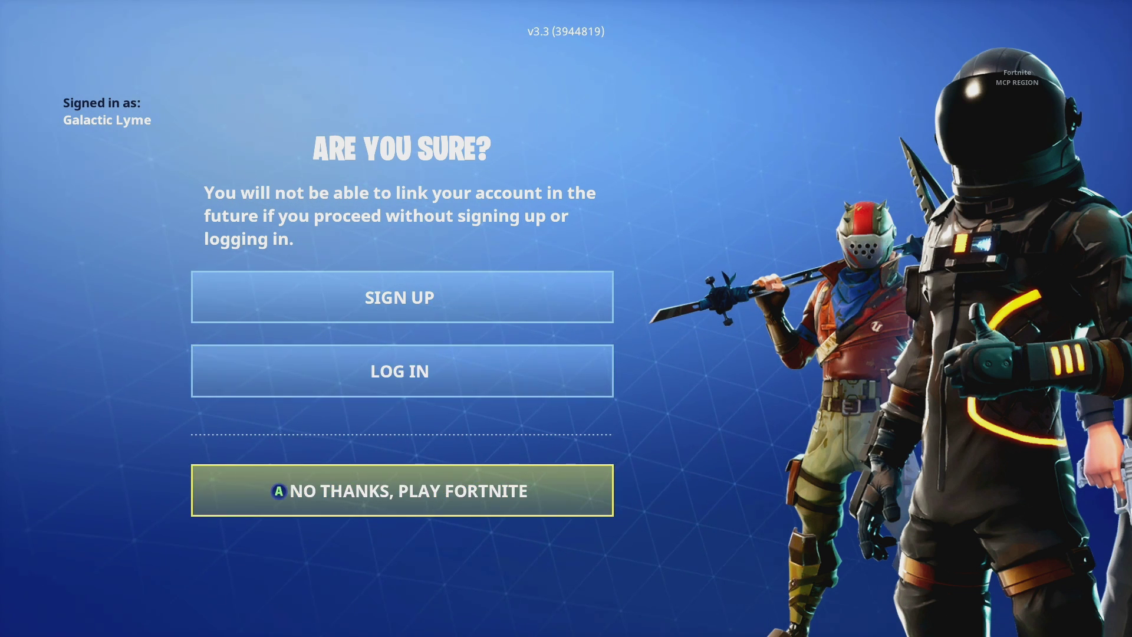
key("Return")
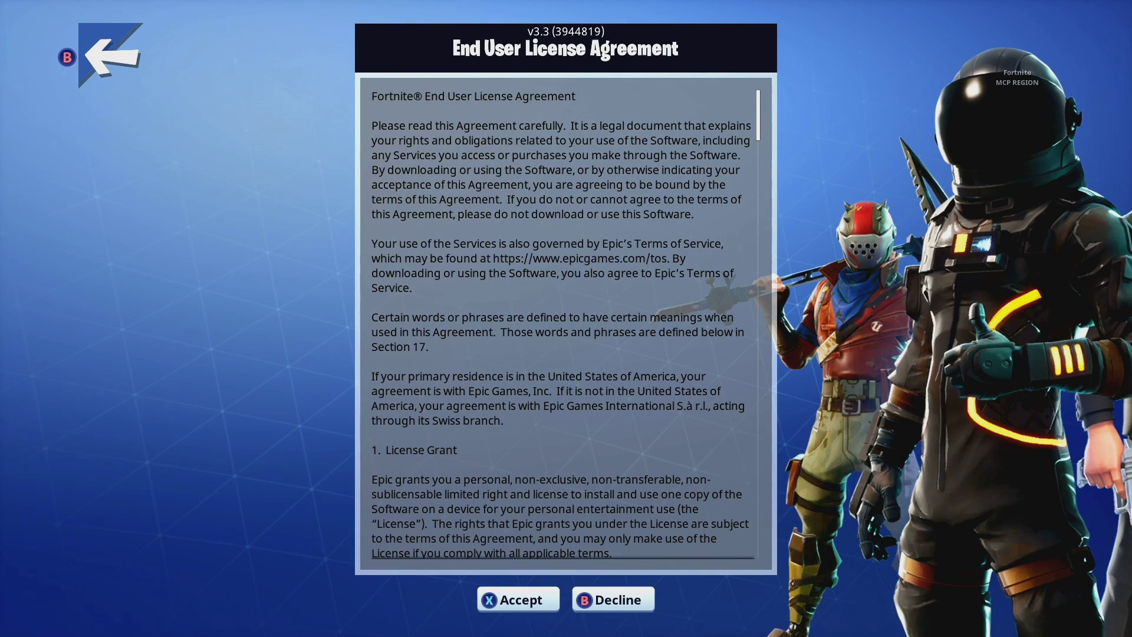
Step: Accept the End User License Agreement and enter the Battle Royale lobby
key("Return")
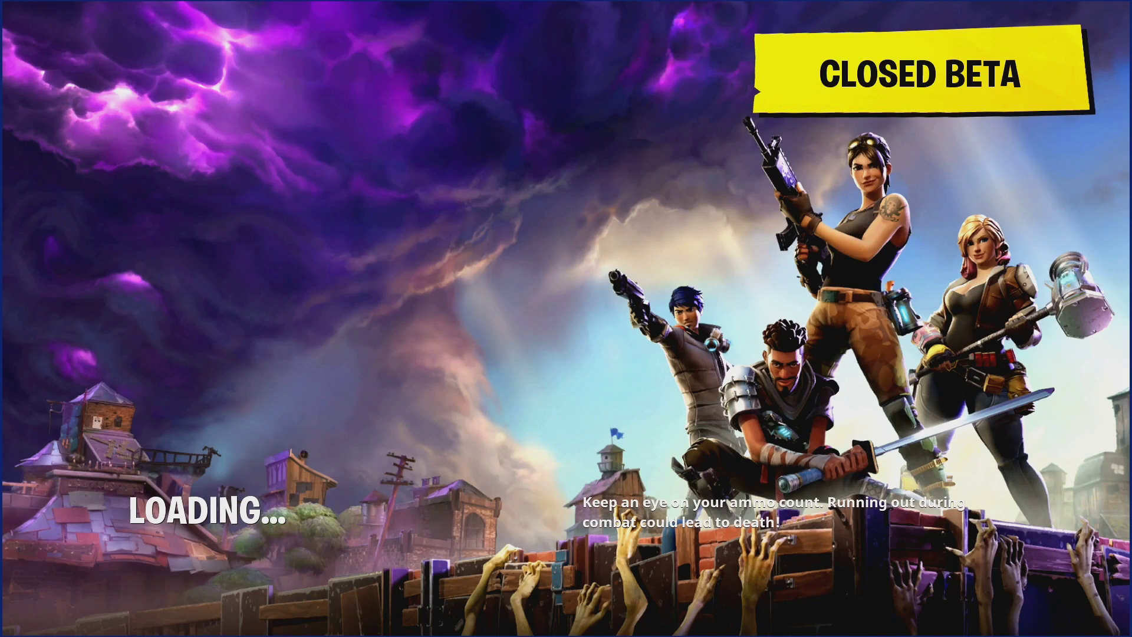
key("Down")
key("Return")
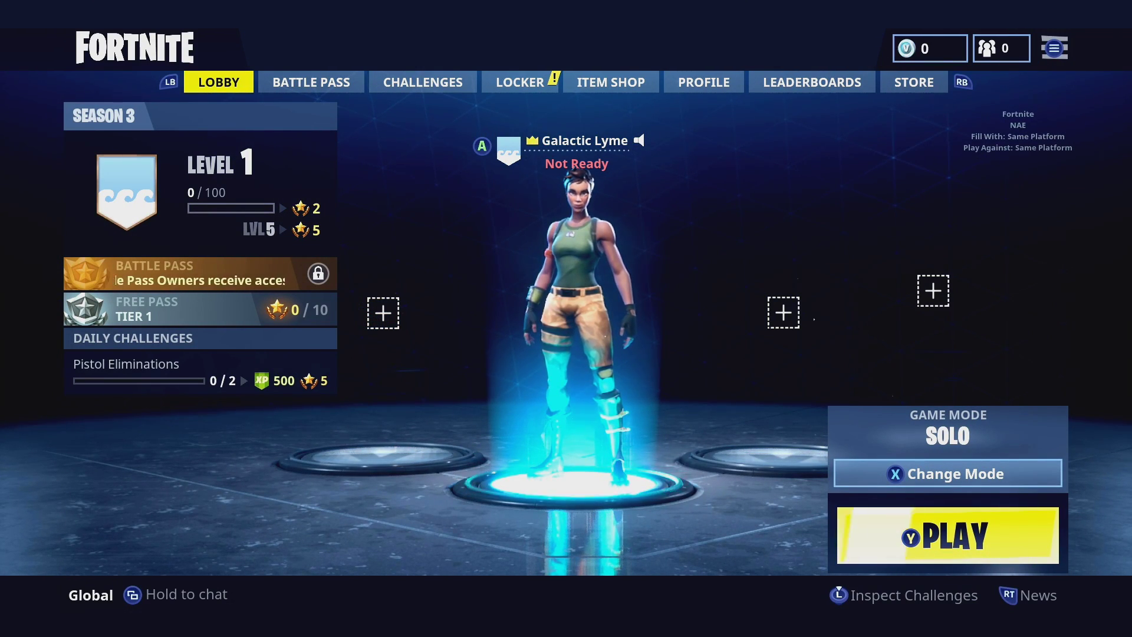
Step: Browse the Game settings, then exit without saving the unapplied changes
key("Escape")
key("Right")
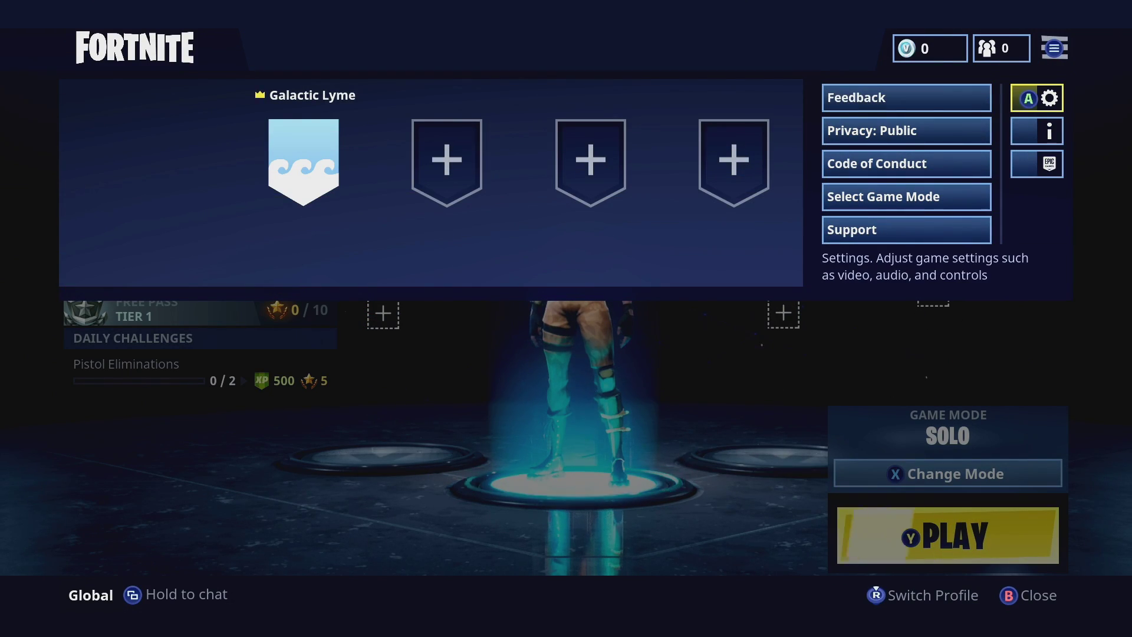
key("Return")
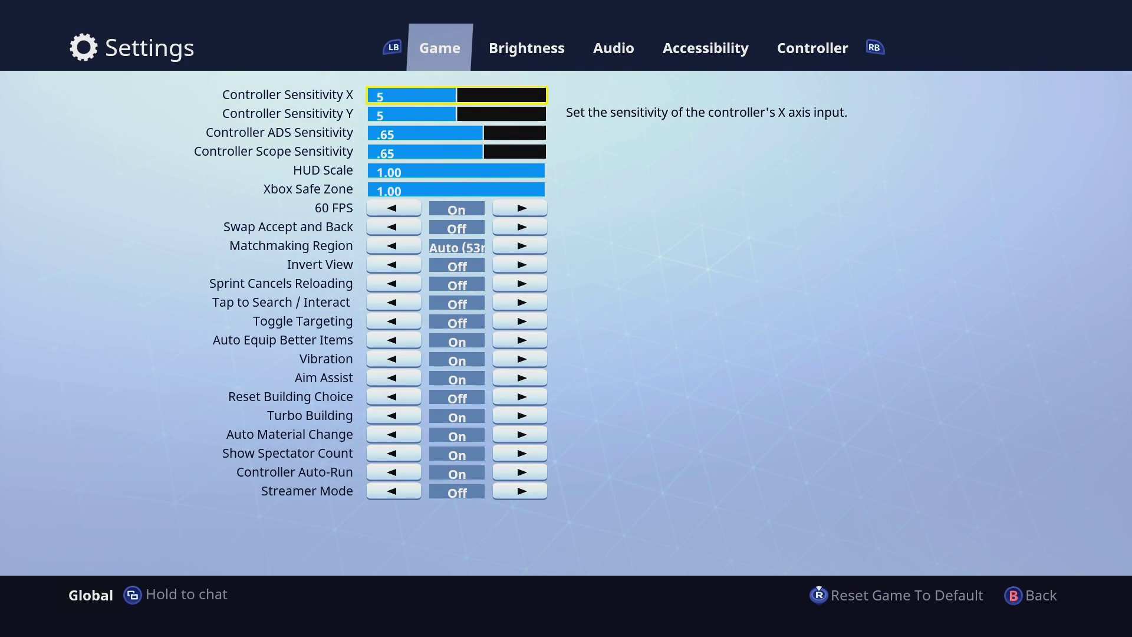
key("Down")
key("Down")
key("Up")
key("Down")
key("Down")
key("Down")
key("Down")
key("Left")
key("Down")
key("Down")
key("Down")
key("Down")
key("Down")
key("Down")
key("Down")
key("Down")
key("Down")
key("Down")
key("Down")
key("Down")
key("Down")
key("Down")
key("Down")
key("Down")
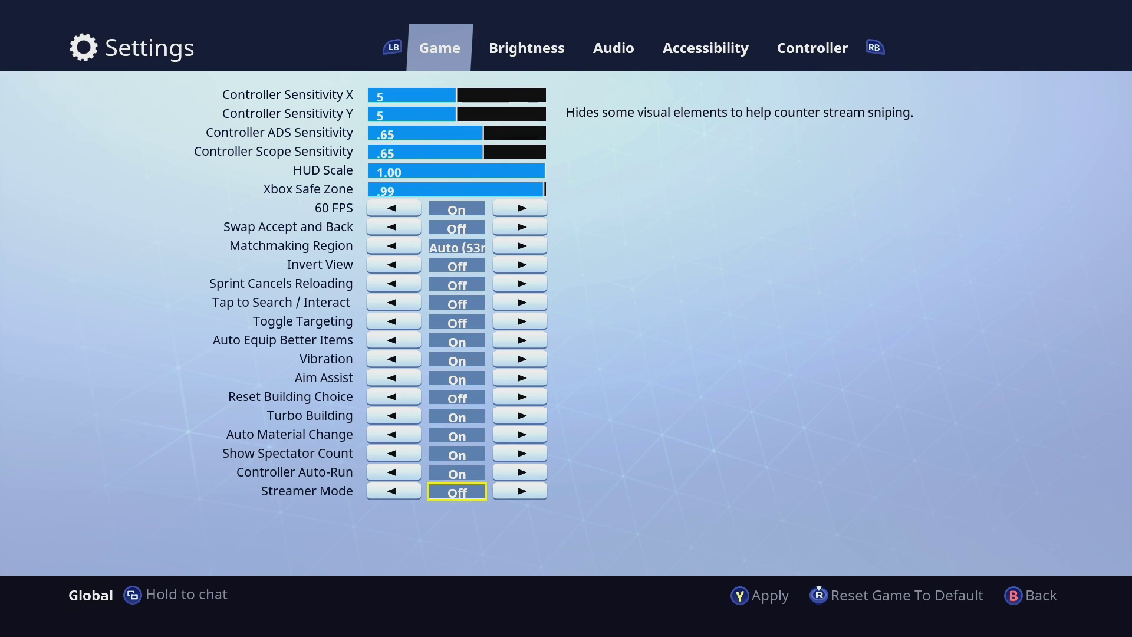
key("Escape")
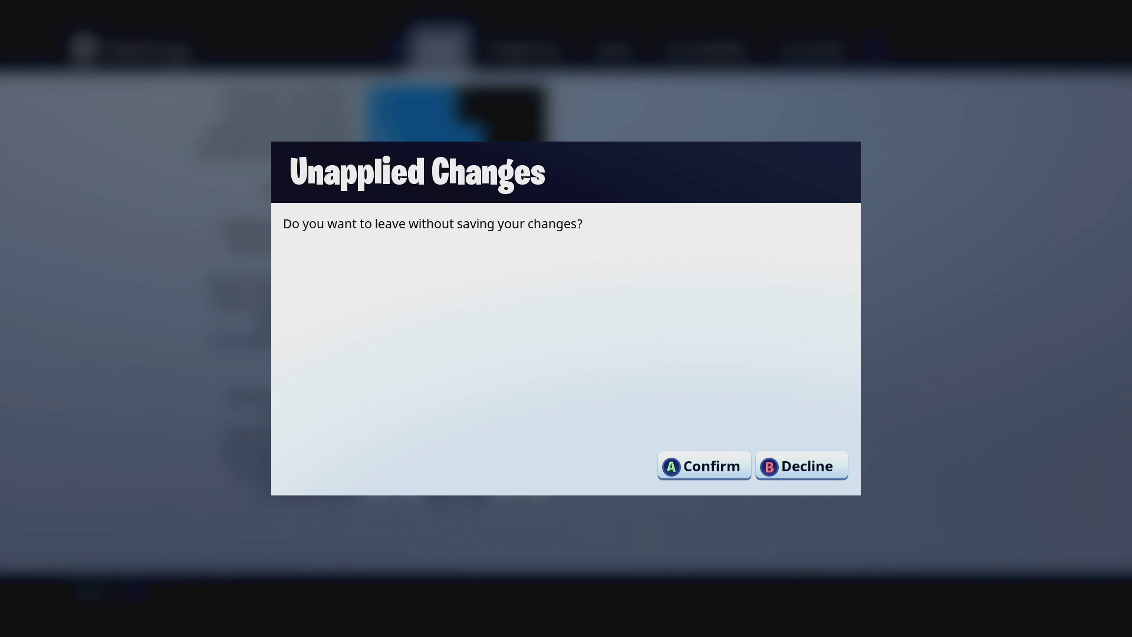
key("Return")
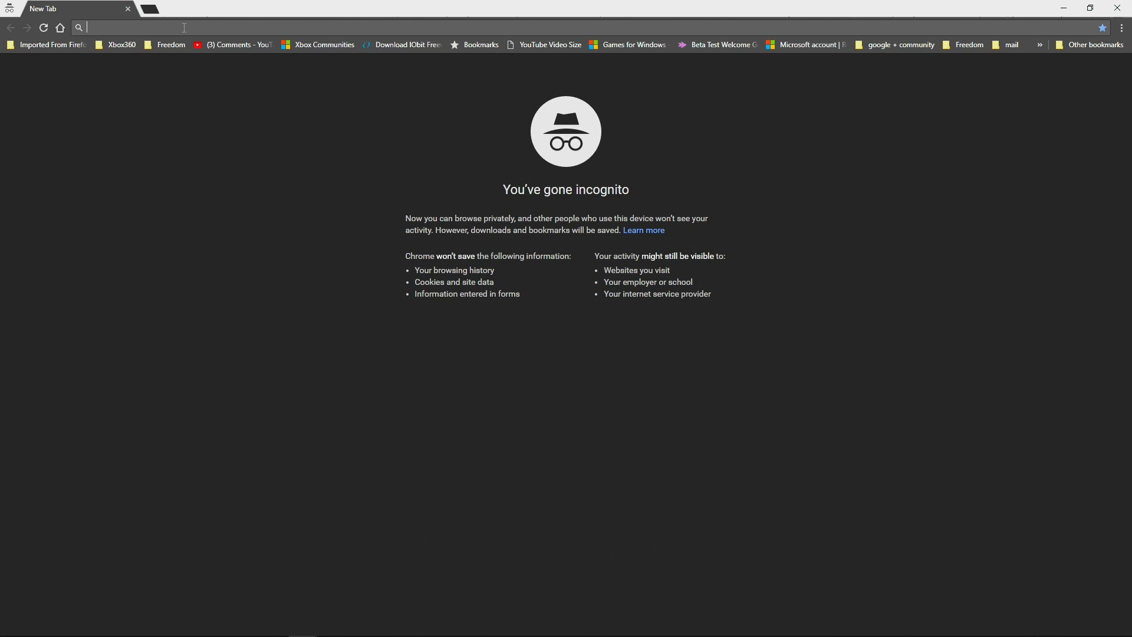
Step: Go to fortnite.com and choose XBOX sign-in, centring the Microsoft sign-in popup
type("fortnite.com")
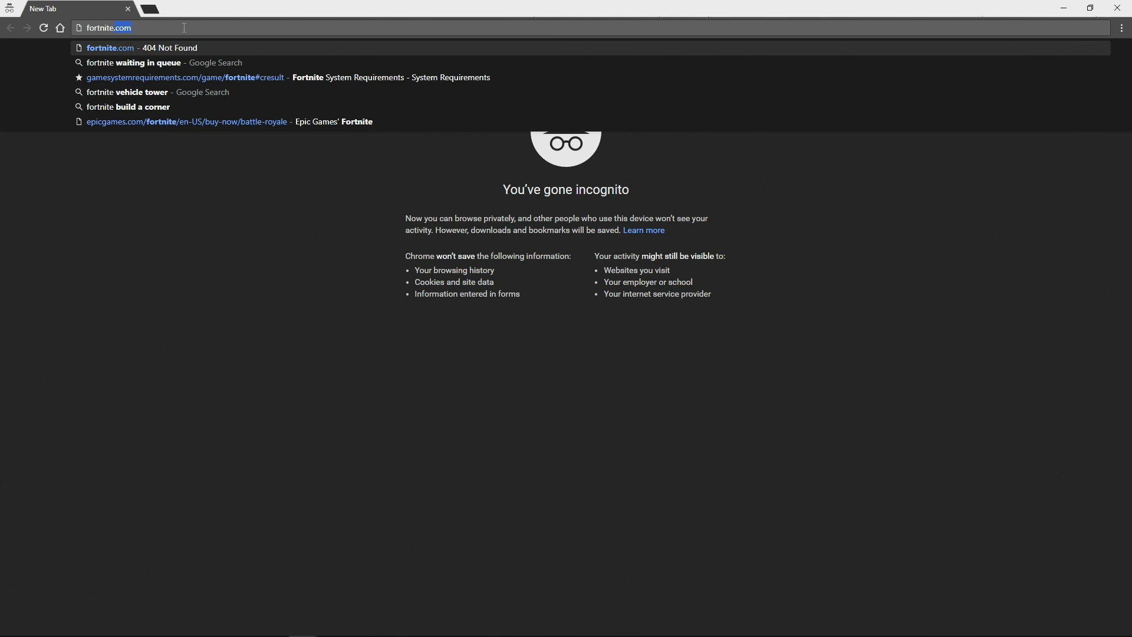
key("Return")
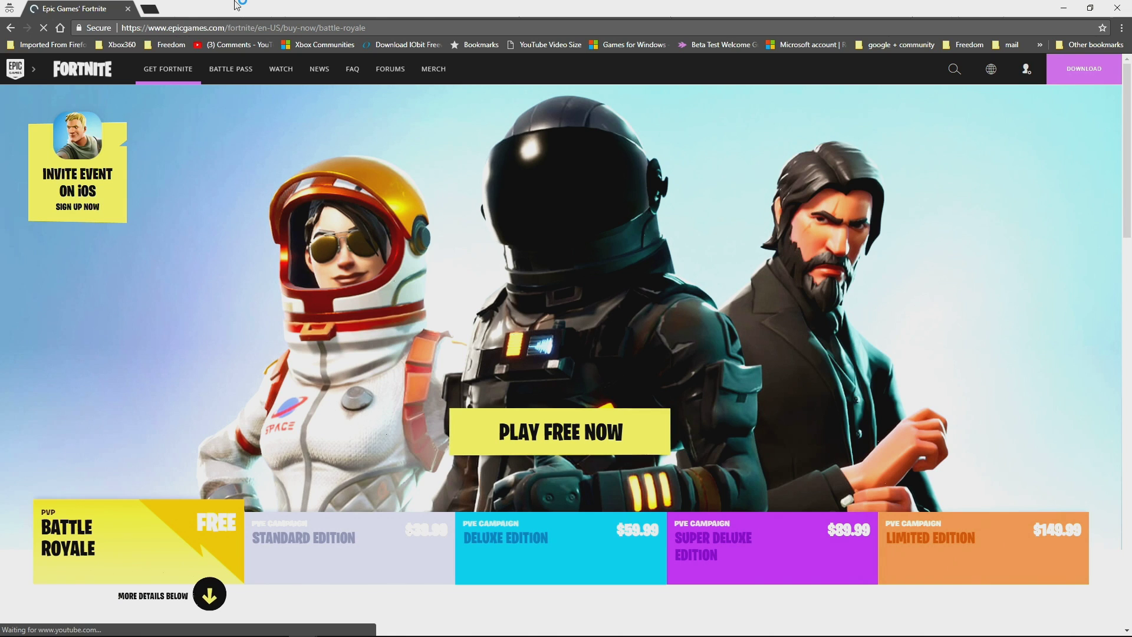
mouse_move(1027, 71)
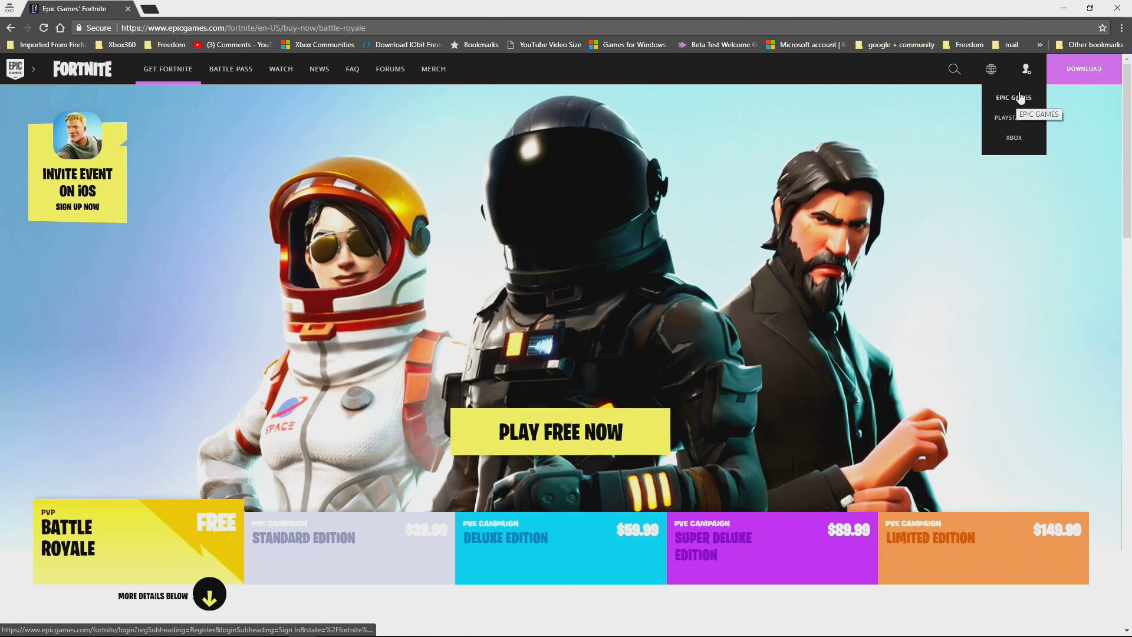
left_click(1014, 138)
left_click_drag(924, 29, 604, 44)
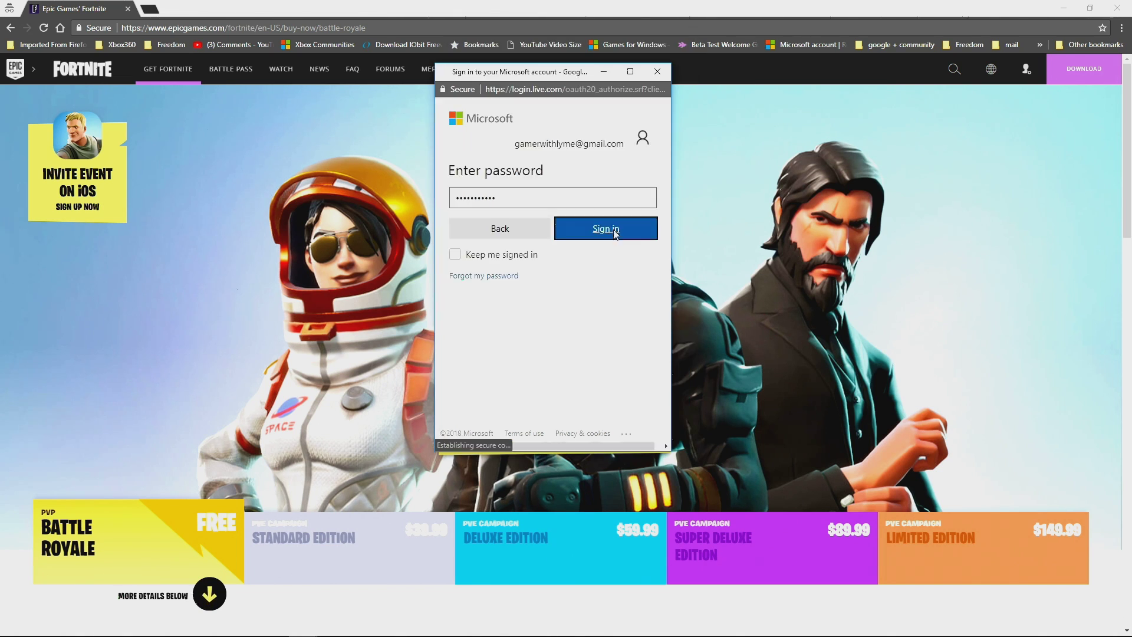
Step: Sign in to the Microsoft account and allow Epic Games to access its Xbox info
left_click(612, 230)
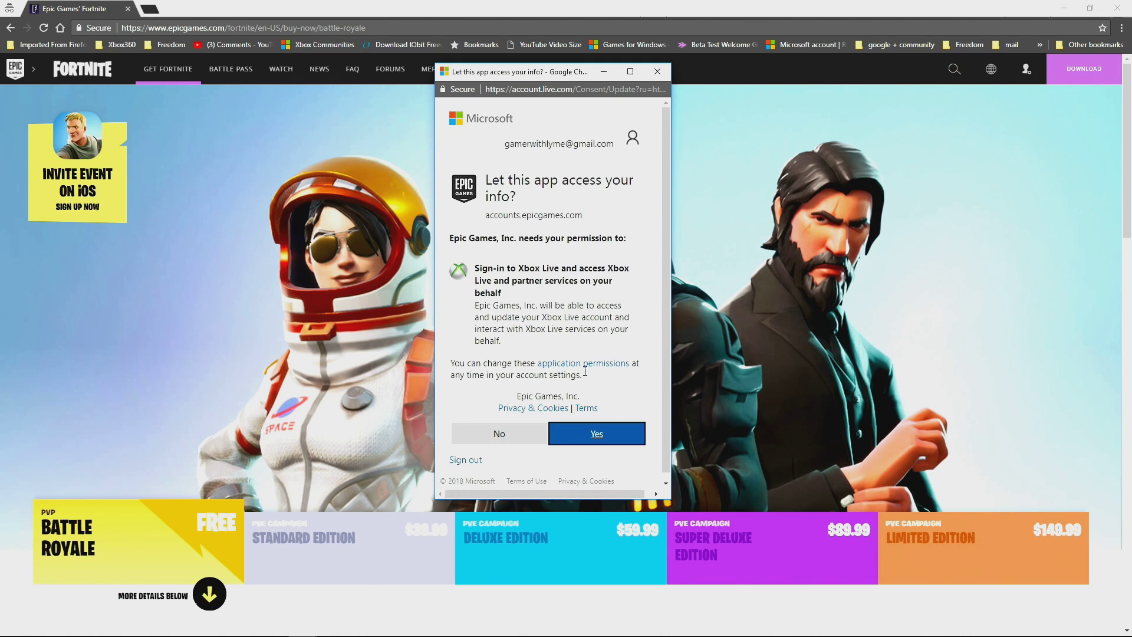
left_click(597, 435)
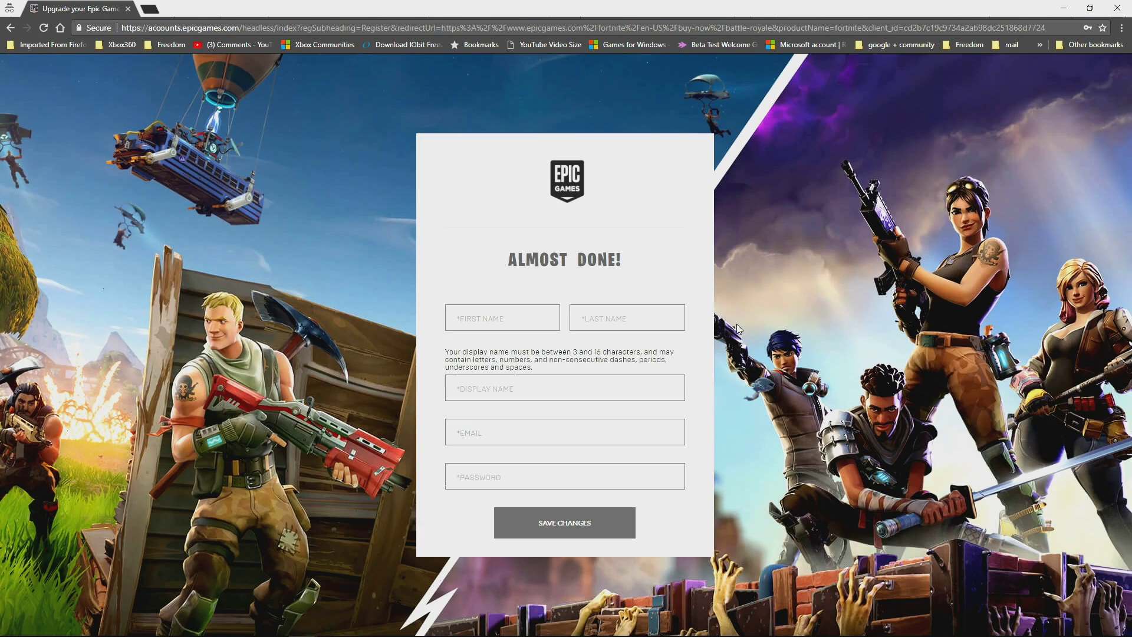
Step: Start filling in the first name on the 'Almost Done!' account form
left_click(473, 326)
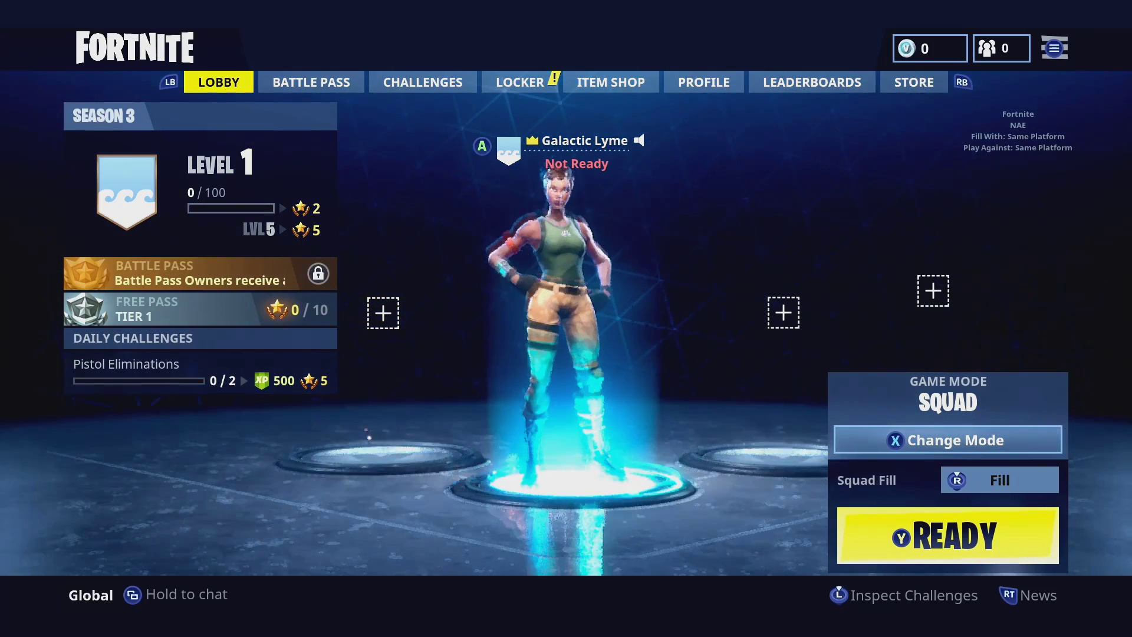
key("Escape")
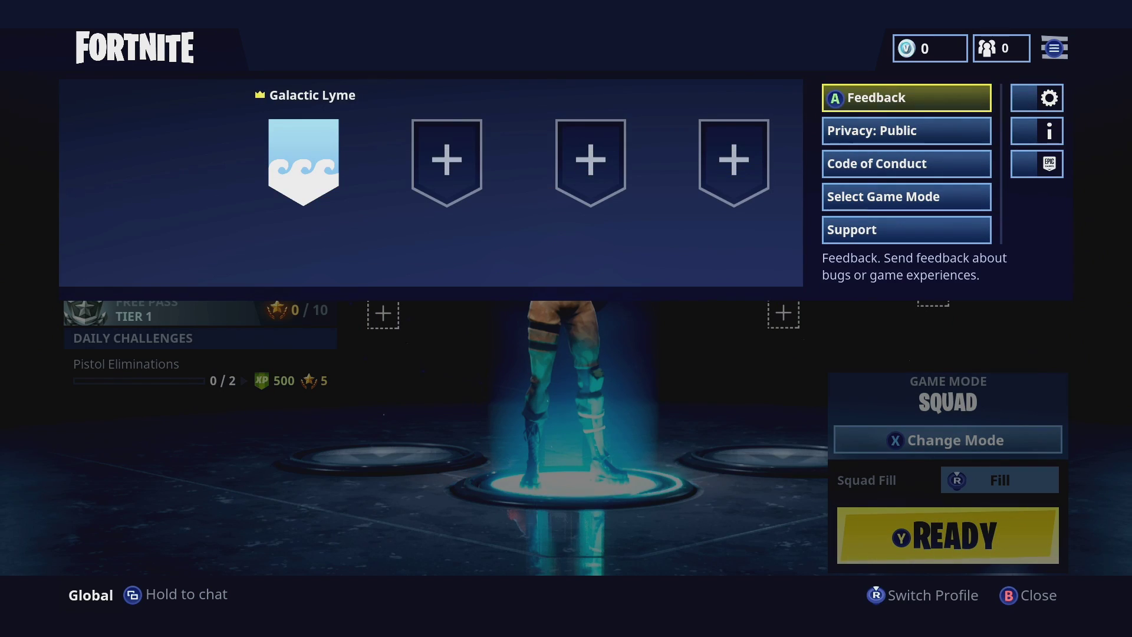
key("Right")
key("Return")
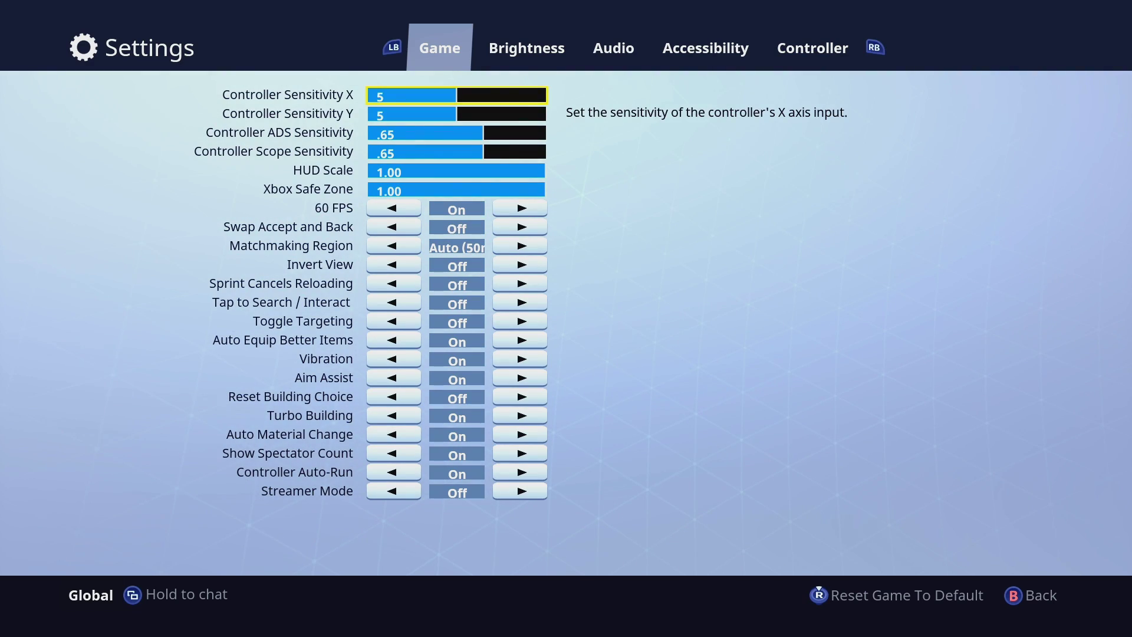
key("Down")
key("Down")
key("Down")
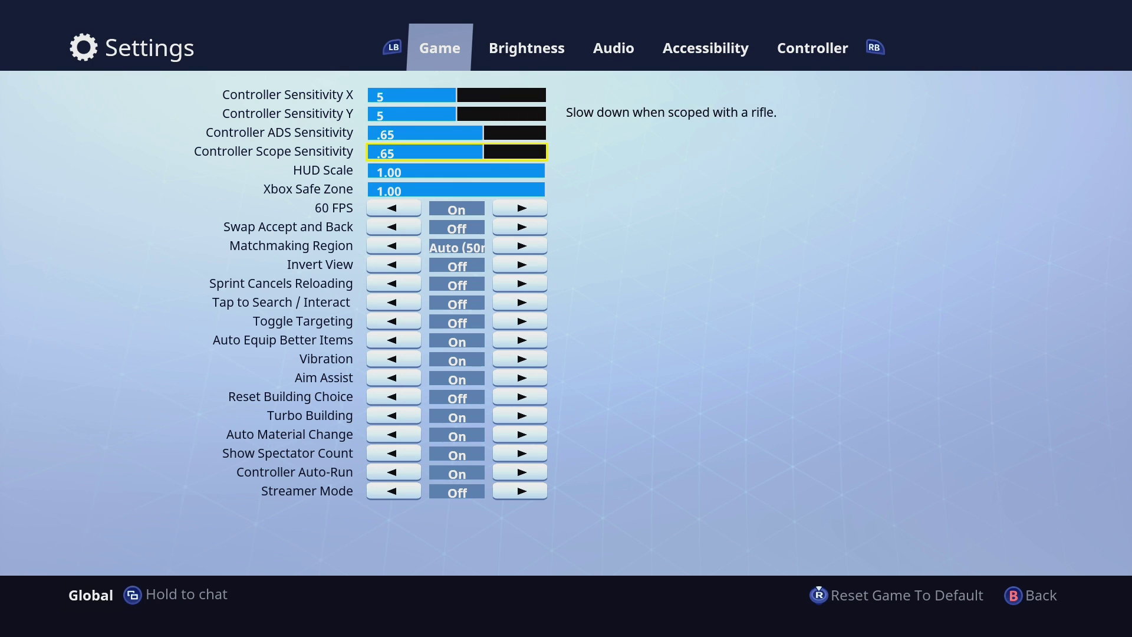
key("Down")
key("Down")
key("Down")
key("Down")
key("Down")
key("Down")
key("Down")
key("Down")
key("Down")
key("Down")
key("Down")
key("Down")
key("Down")
key("Down")
key("Down")
key("Down")
key("Down")
key("Down")
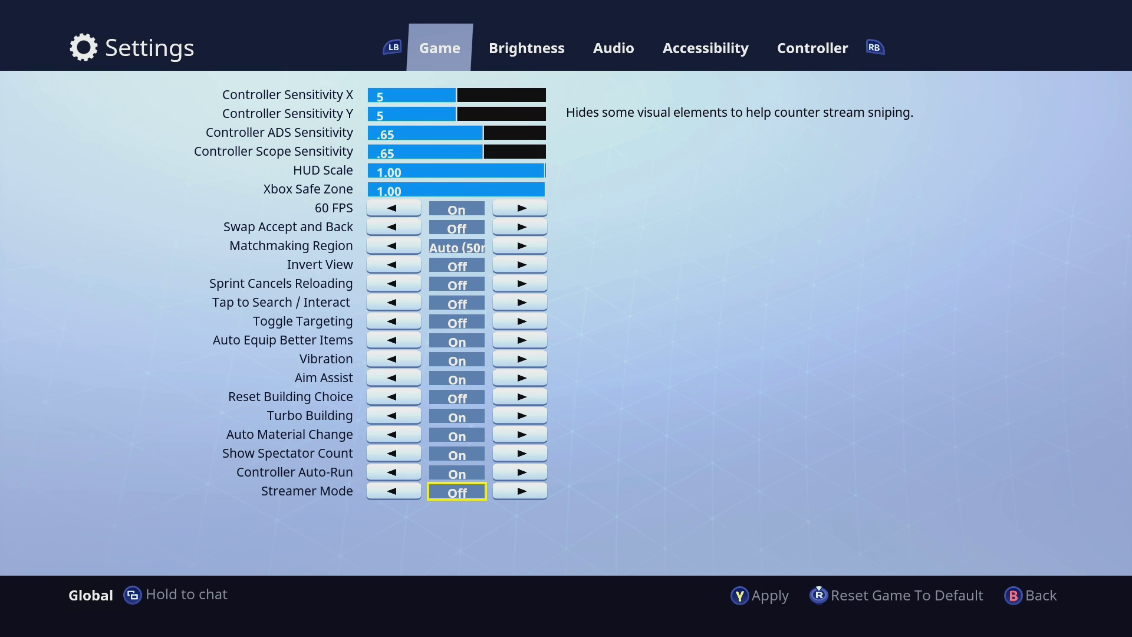
key("Escape")
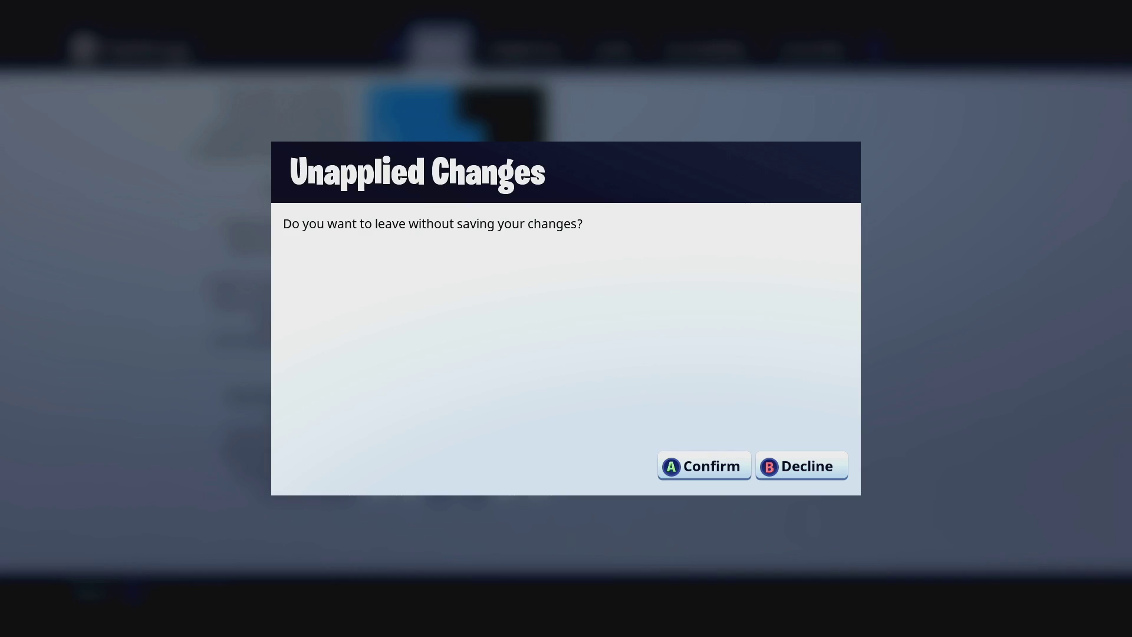
key("Return")
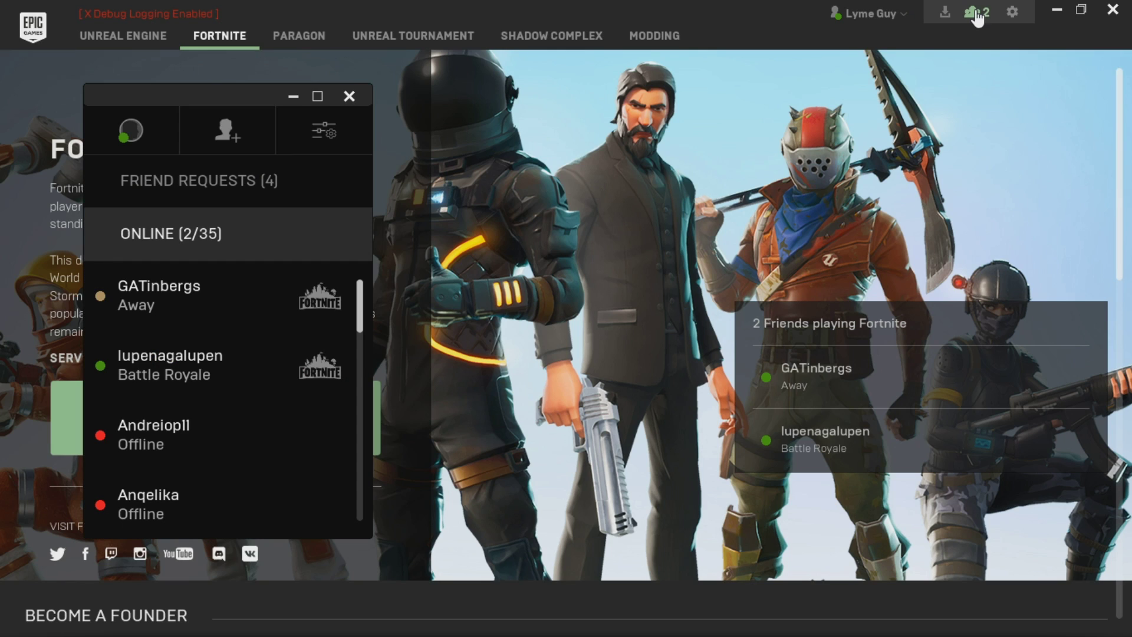
Step: Send a friend request to the Xbox player's display name
left_click(227, 129)
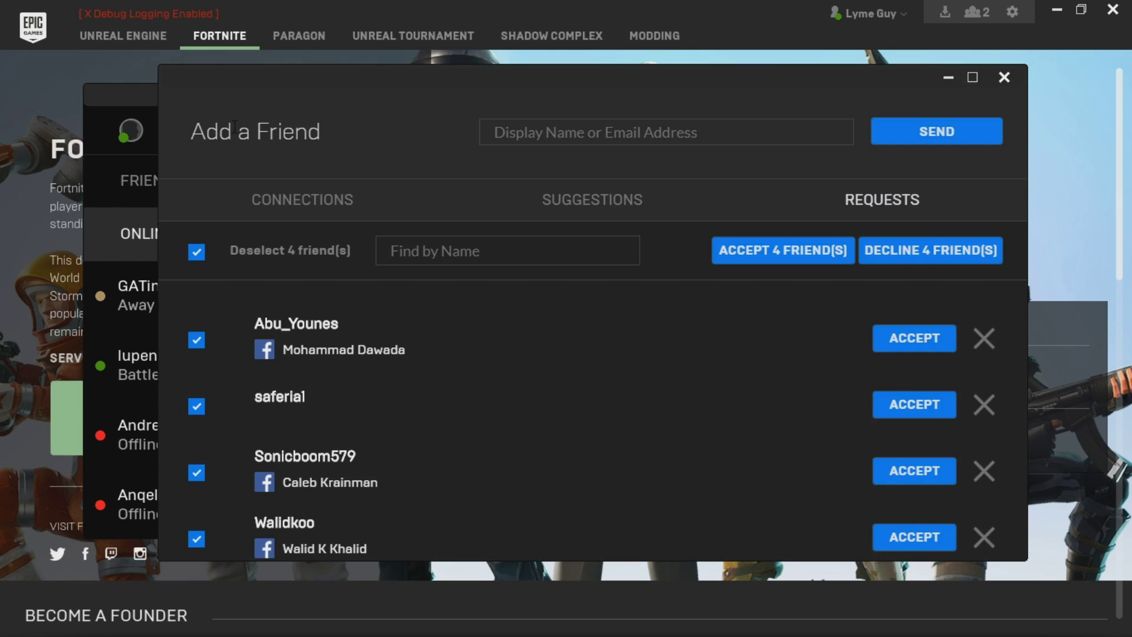
type("Galactic L:y,e")
key("BackSpace")
key("BackSpace")
key("BackSpace")
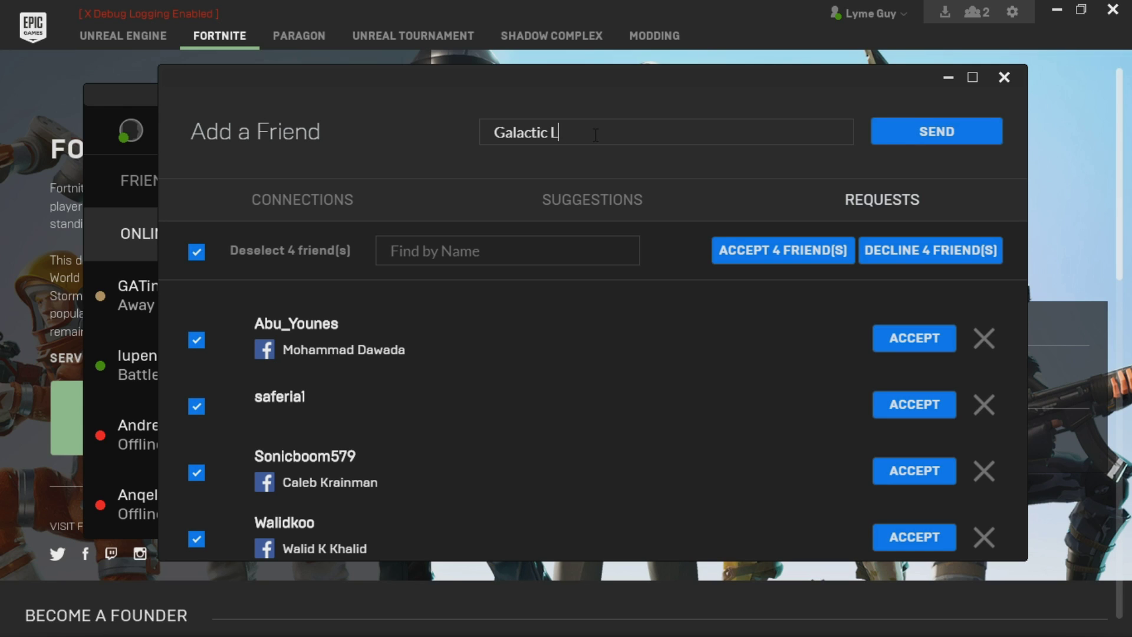
type("me")
left_click(961, 134)
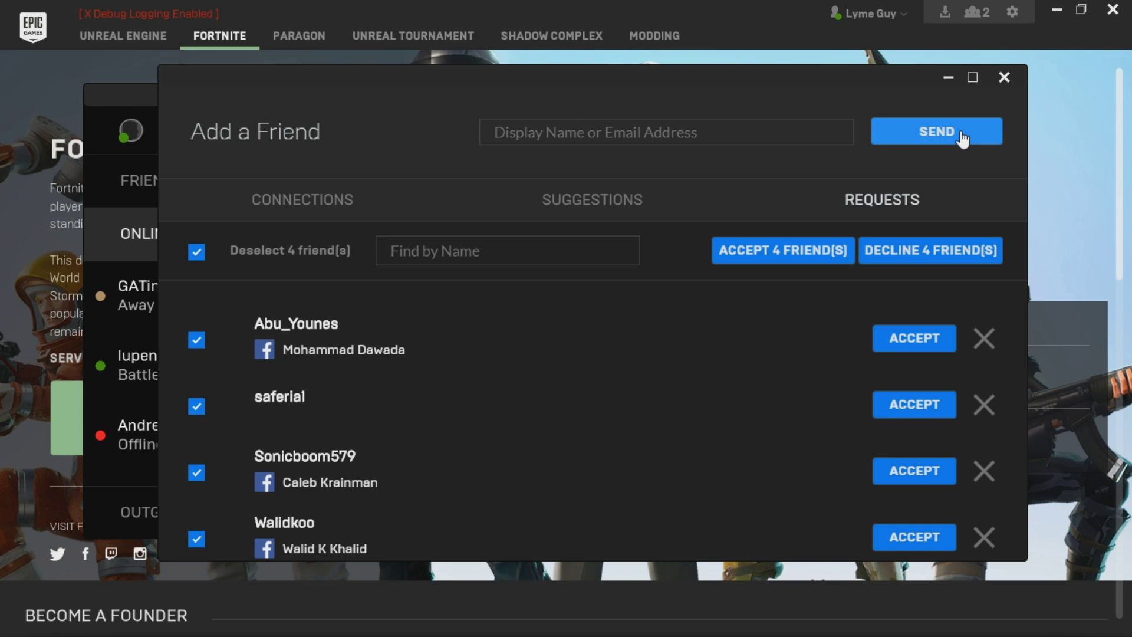
Step: Close the add-friend window, view Outgoing requests, and open the account menu
left_click(1005, 78)
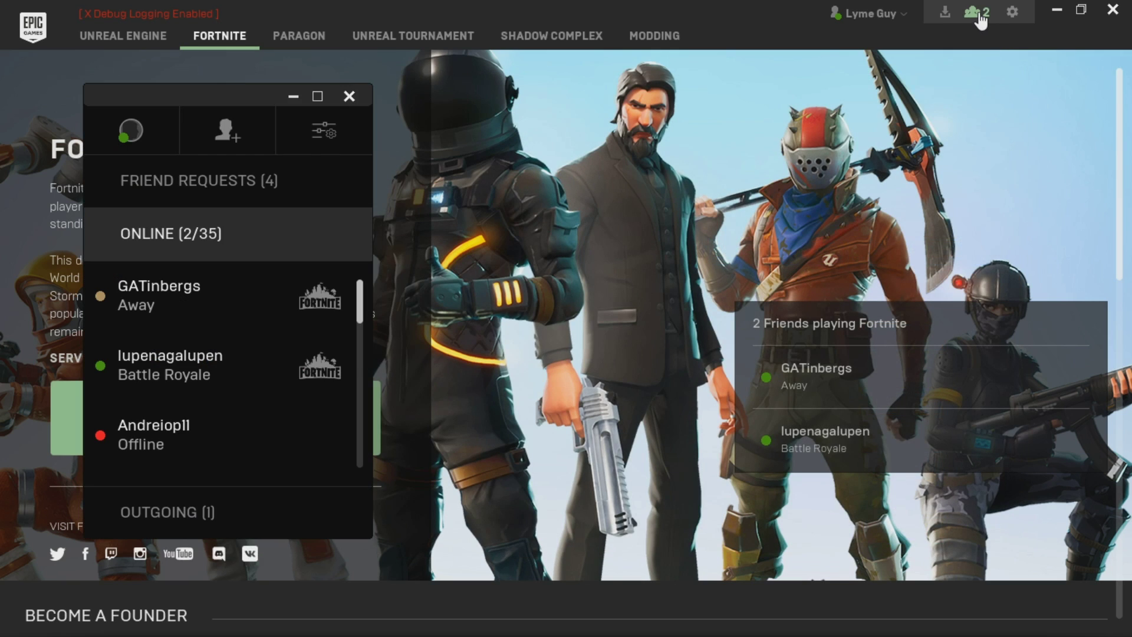
left_click(172, 511)
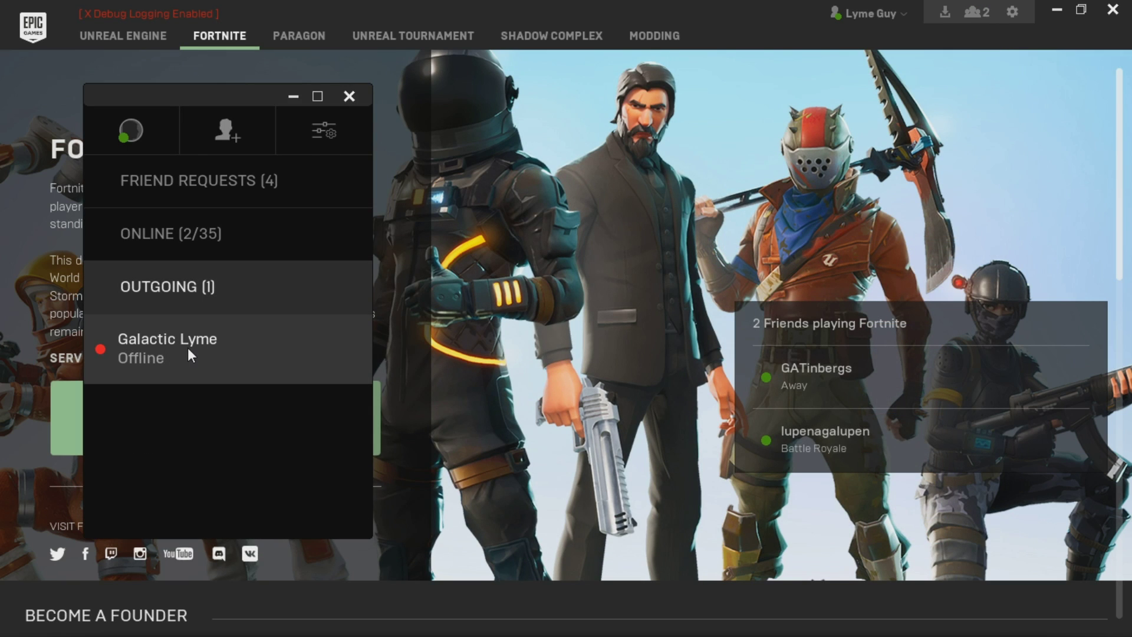
left_click(897, 23)
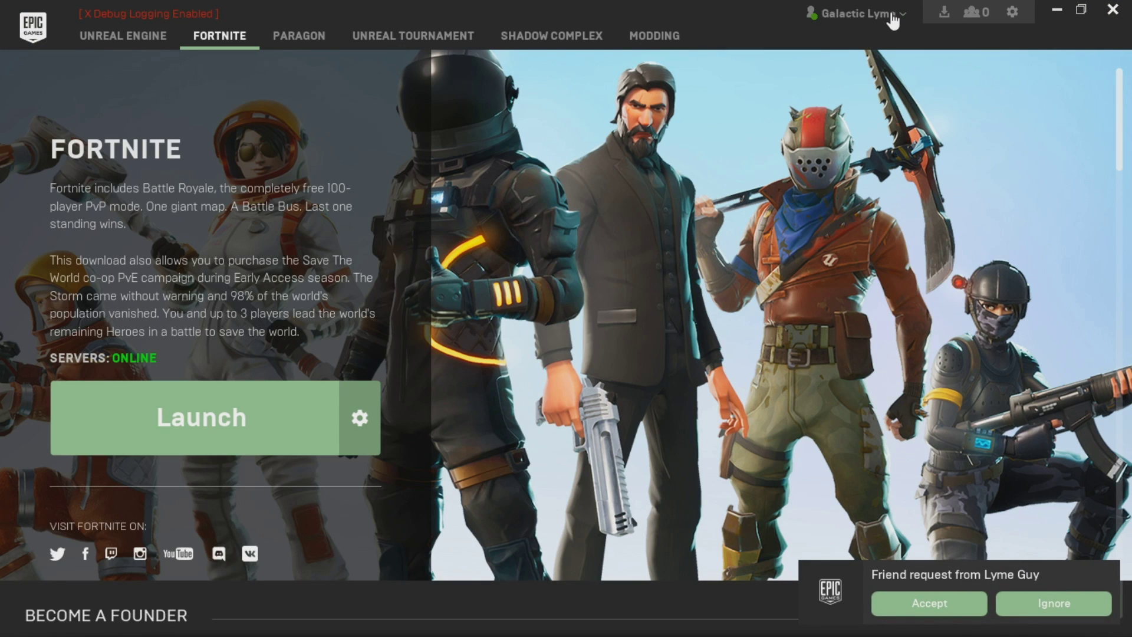
Step: Accept the PC account's incoming request from the Friend Requests list
left_click(974, 17)
left_click(157, 179)
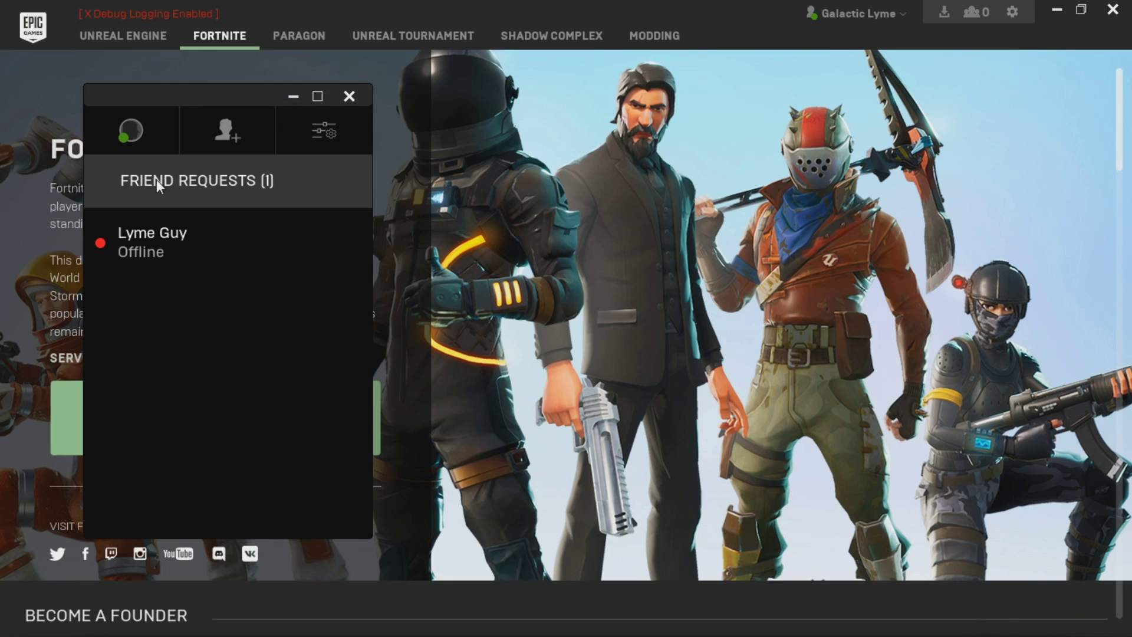
left_click(128, 239)
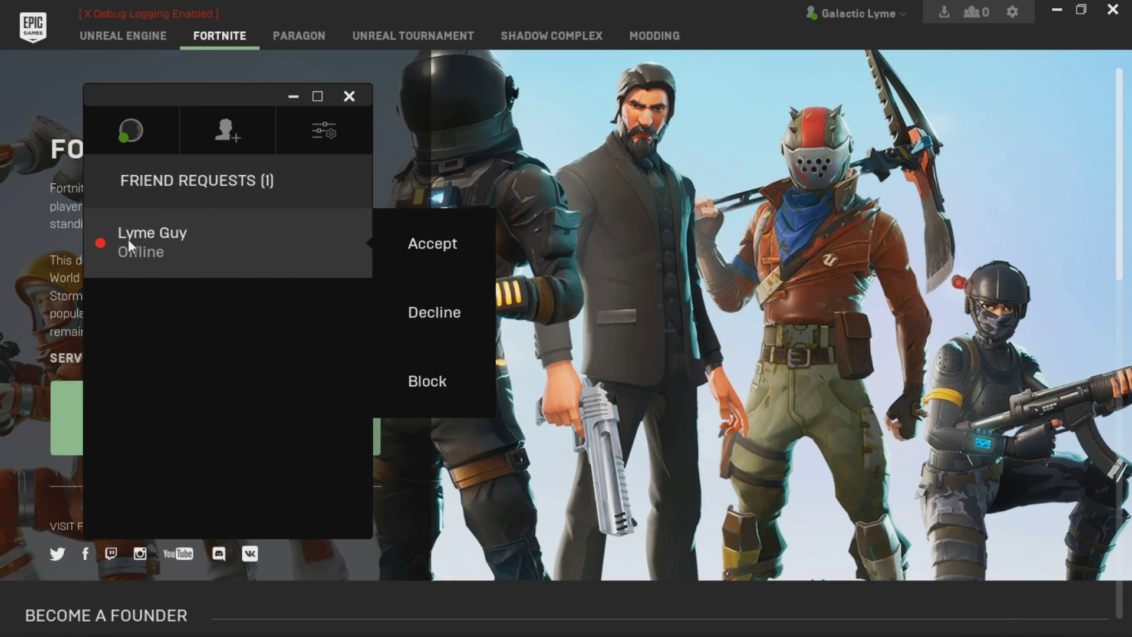
left_click(436, 243)
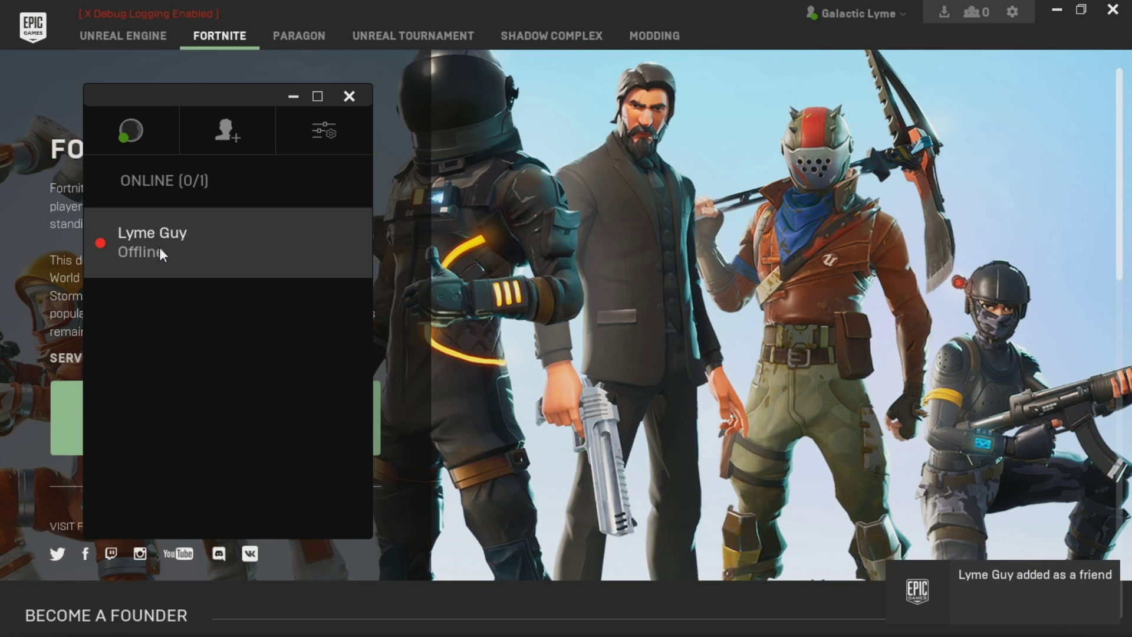
Step: Sign out of the Xbox player's account and enter the Battle Royale lobby on PC and Xbox
left_click(903, 17)
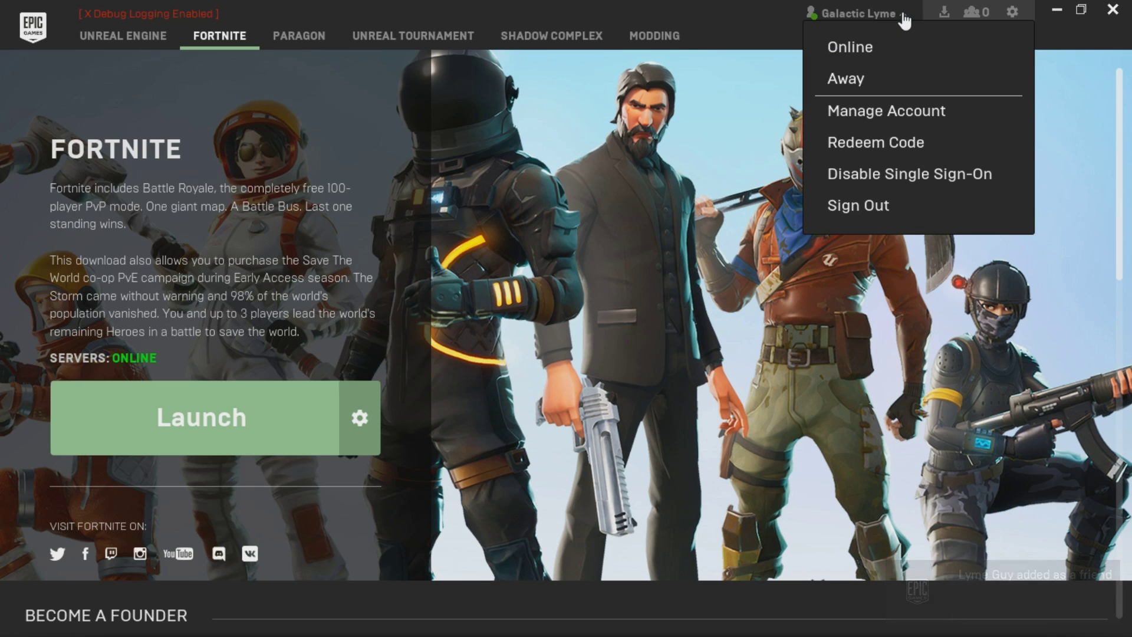
left_click(873, 208)
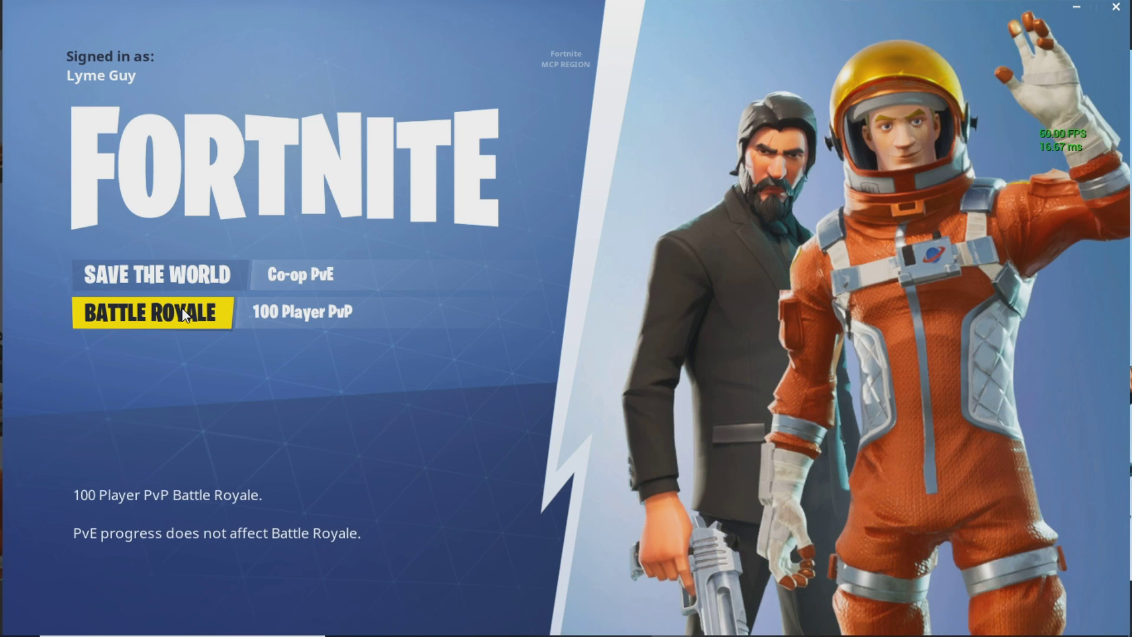
left_click(185, 318)
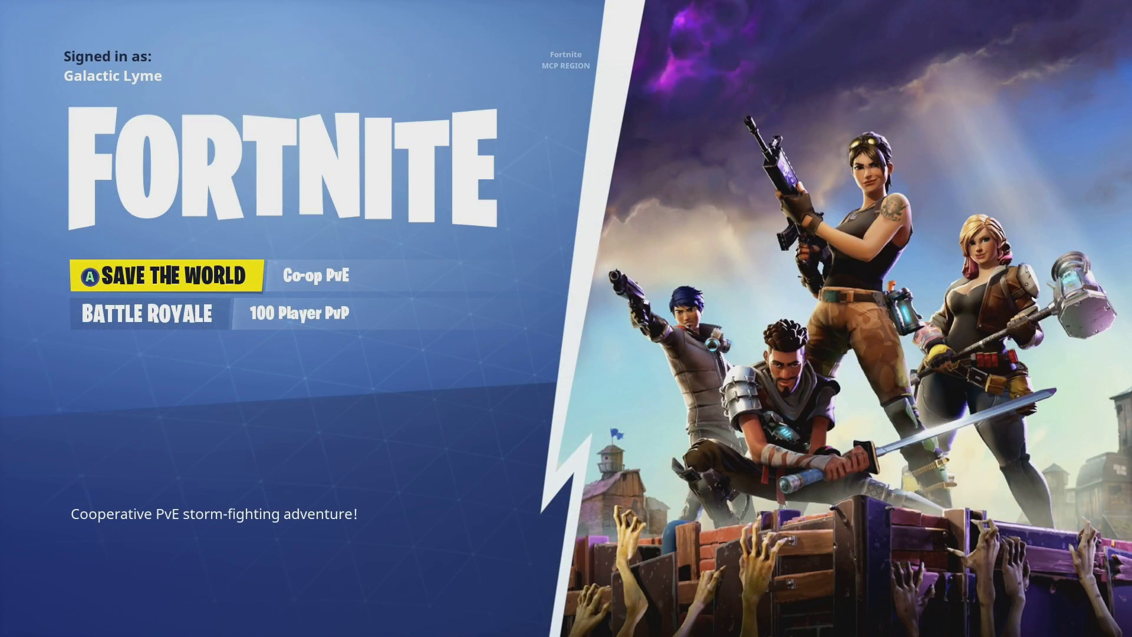
key("Down")
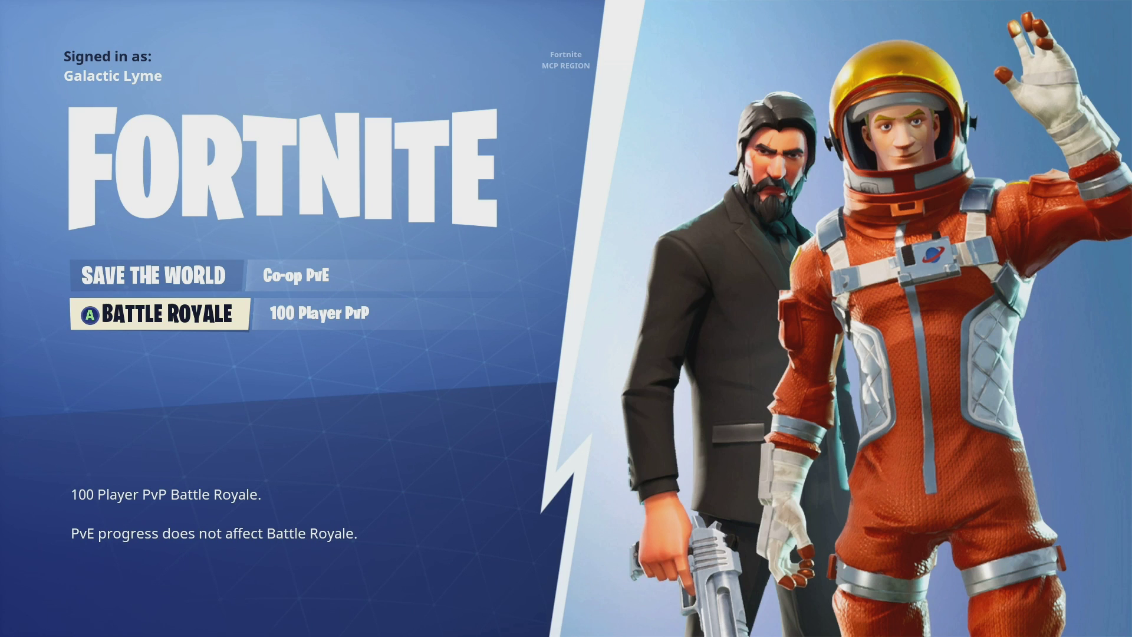
key("Return")
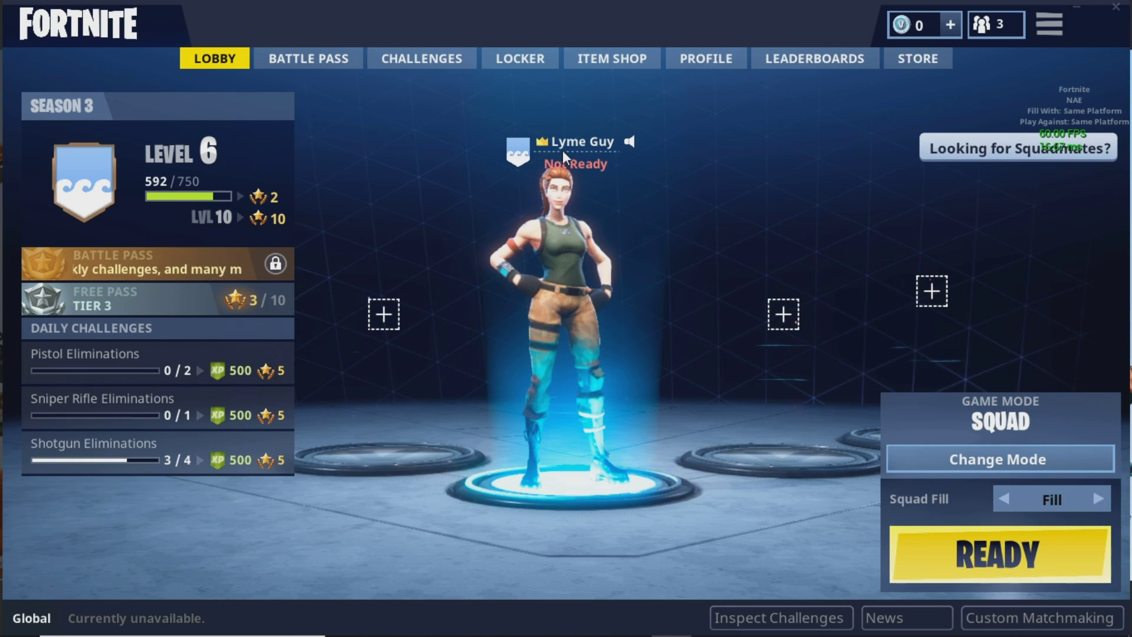
Step: Join the Xbox player's party through their entry in the PC Friends panel
left_click(1004, 27)
mouse_move(894, 139)
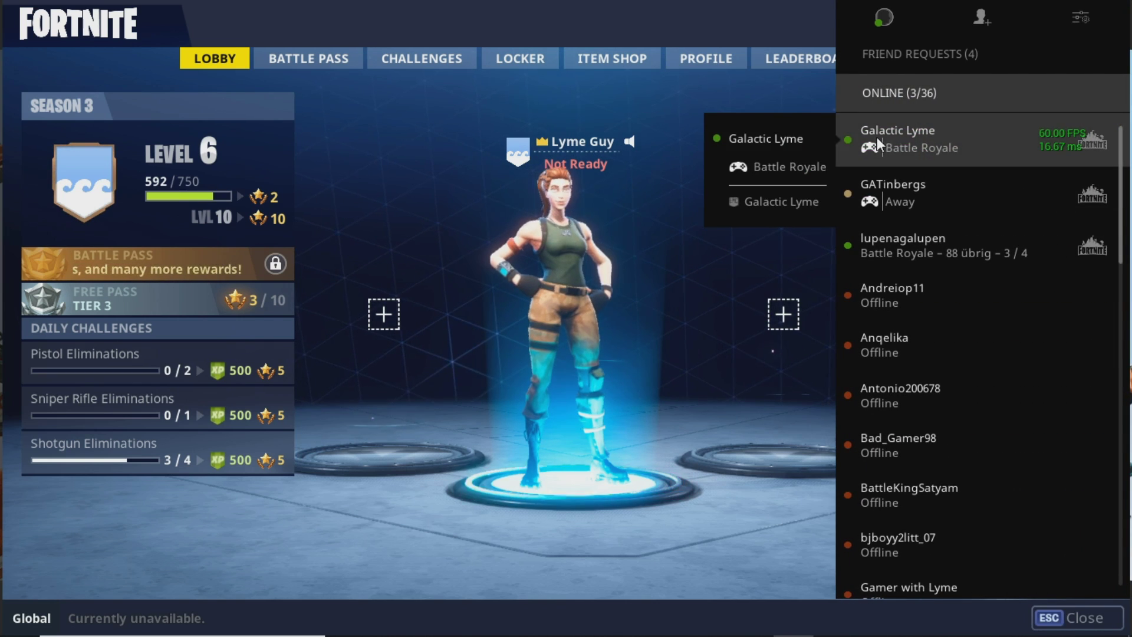
left_click(877, 137)
left_click(764, 188)
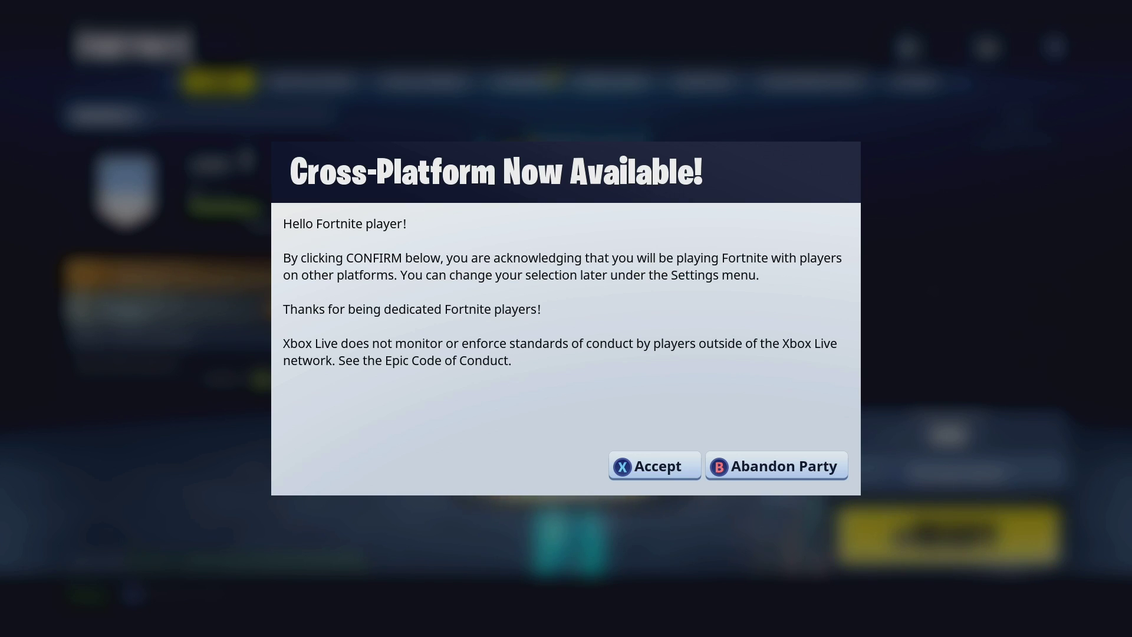
Step: Accept the Cross-Platform Now Available notice on the Xbox, then bring up the party menu
key("Return")
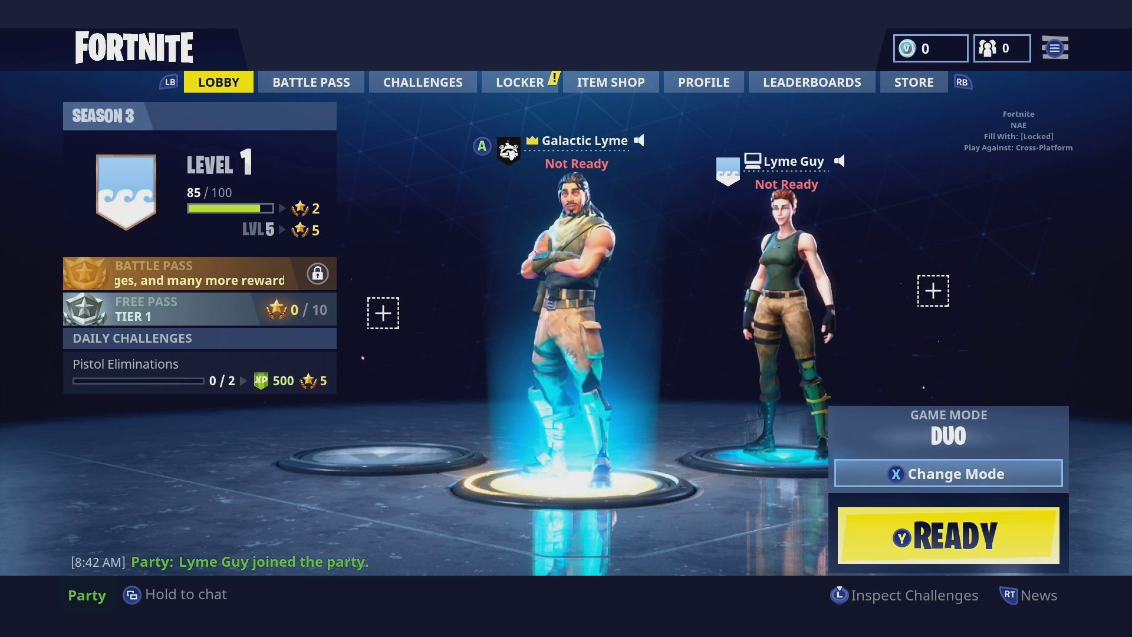
key("Escape")
key("Right")
key("Return")
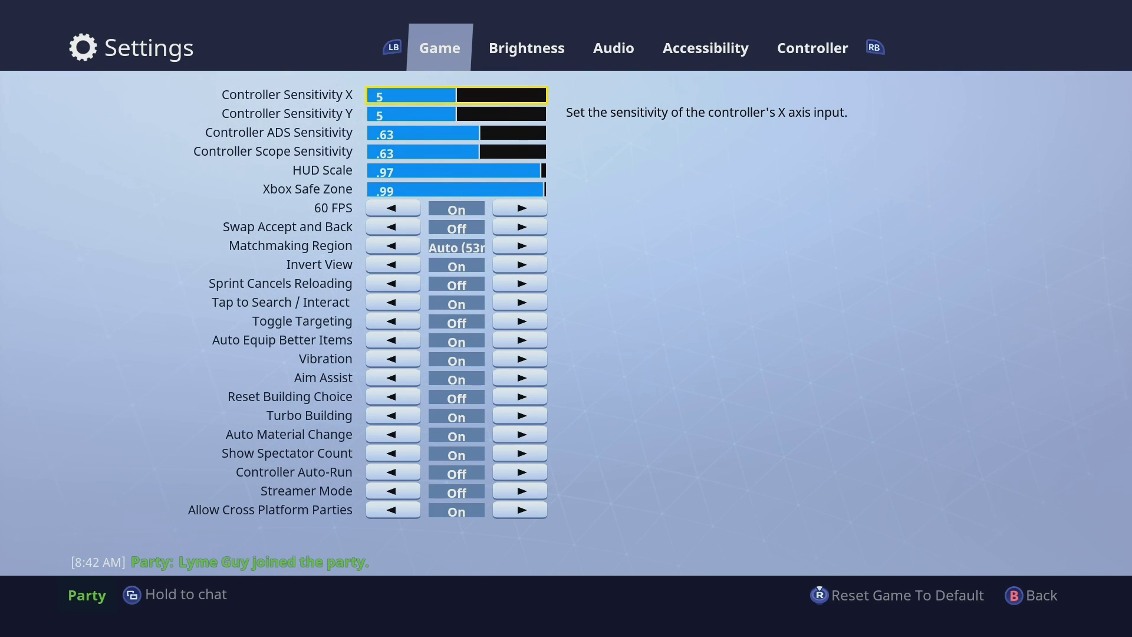
key("Down")
key("Down")
key("Down")
key("Down")
key("Down")
key("Down")
key("Down")
key("Down")
key("Down")
key("Down")
key("Down")
key("Down")
key("Down")
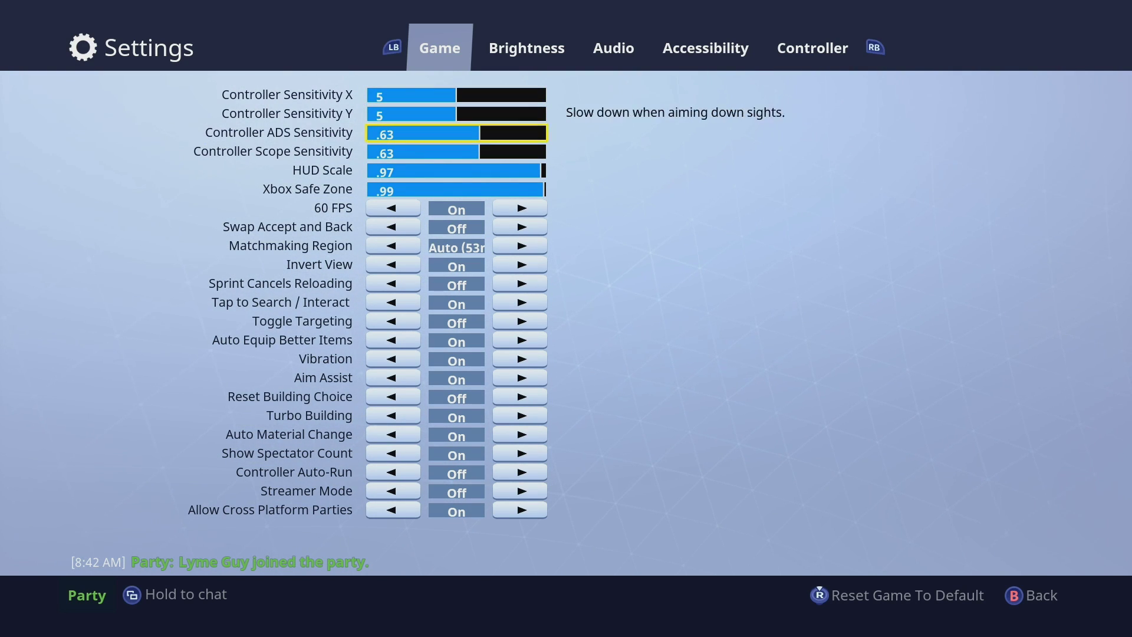
key("Down")
key("Down")
key("Down")
key("Down")
key("Down")
key("Down")
key("Down")
key("Down")
key("Down")
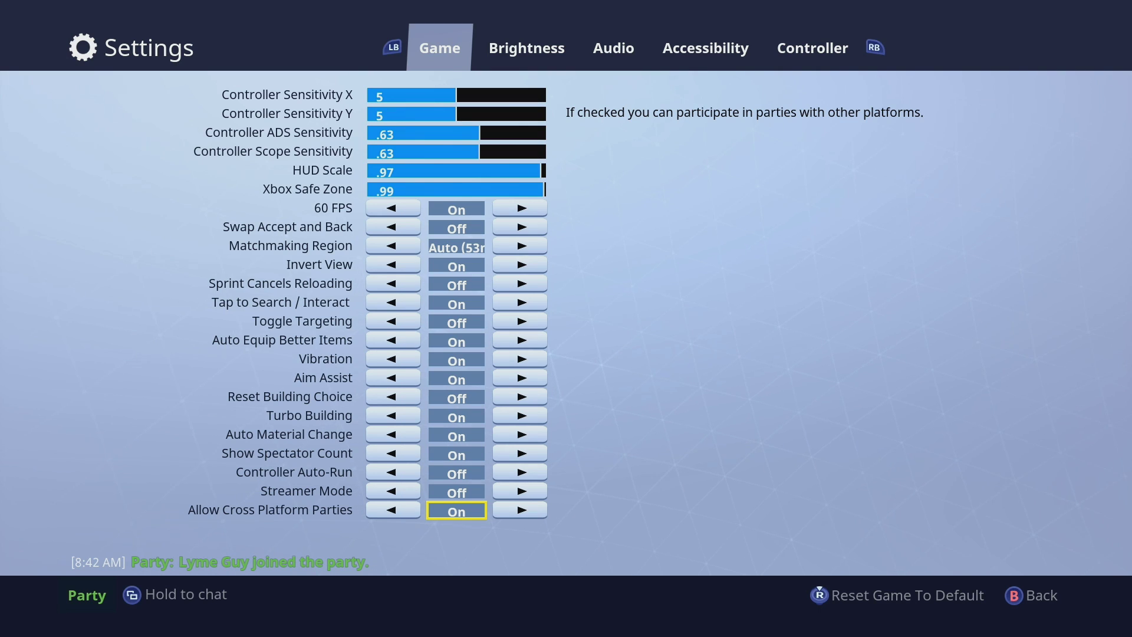
key("Escape")
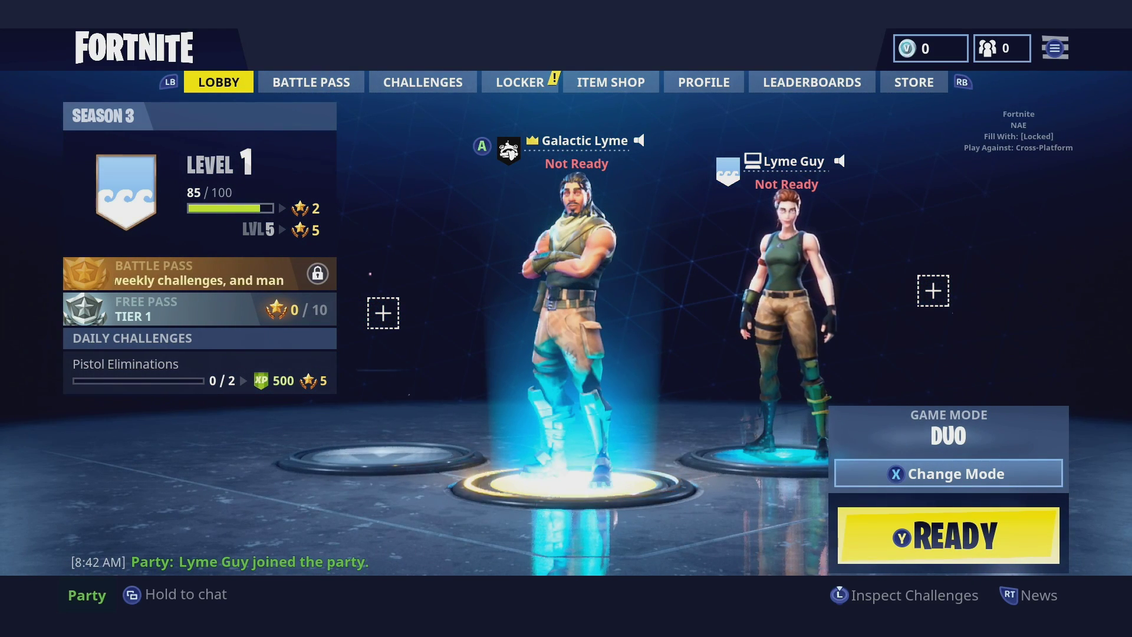